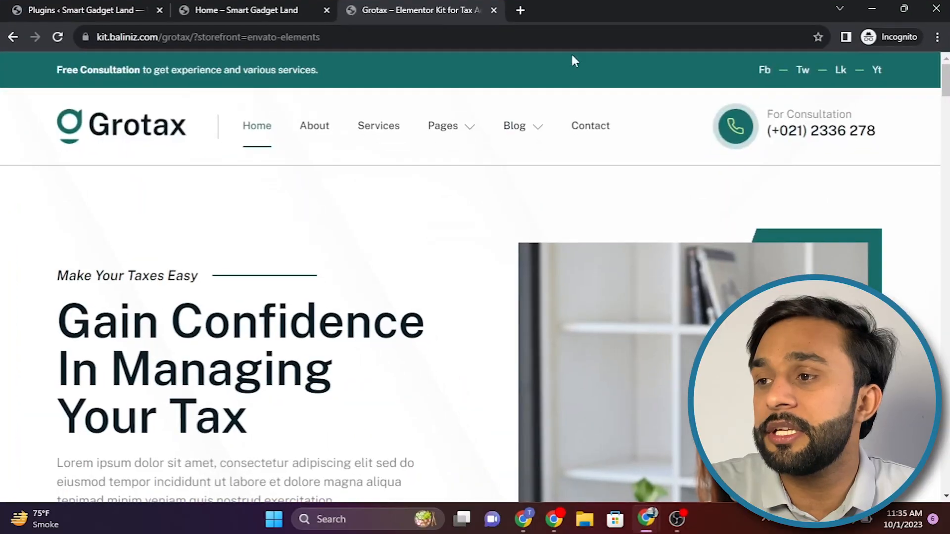
Step: Compare the header area of the Smart Gadget Land home page with the Grotax demo site's header
mouse_move(538, 159)
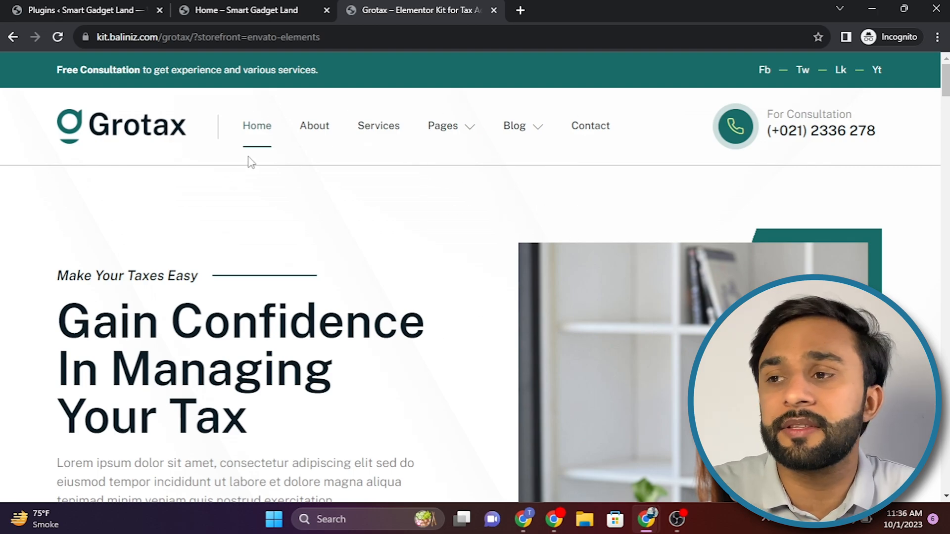
click(236, 21)
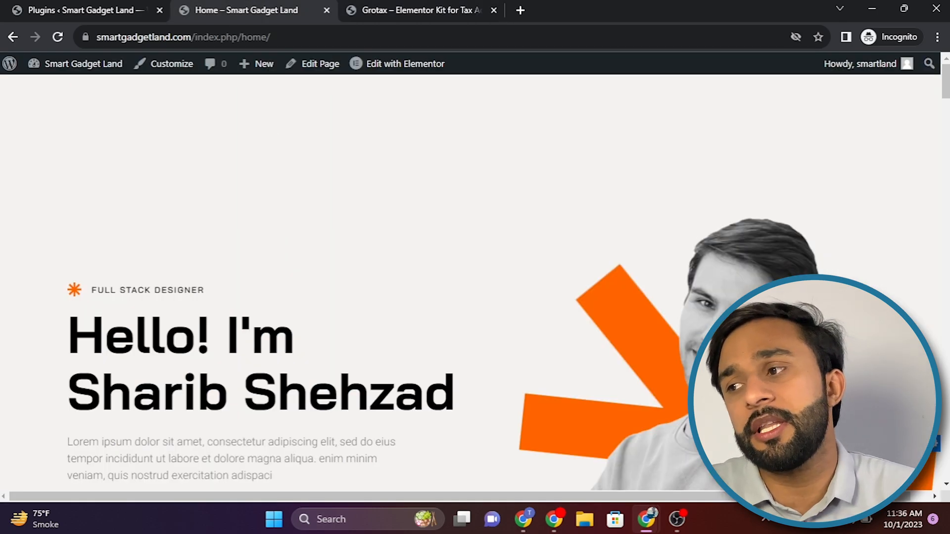
scroll(456, 242, down, 15)
scroll(456, 242, up, 15)
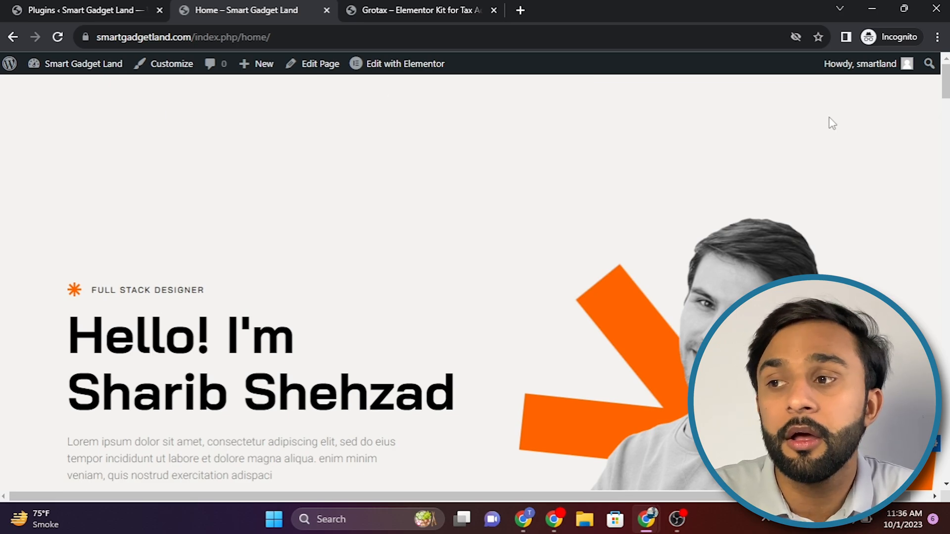
click(421, 10)
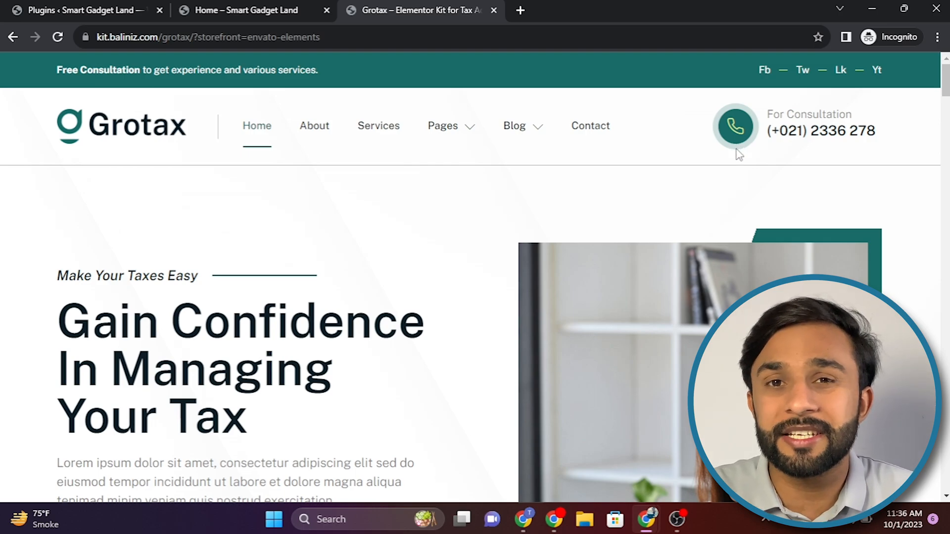
click(296, 9)
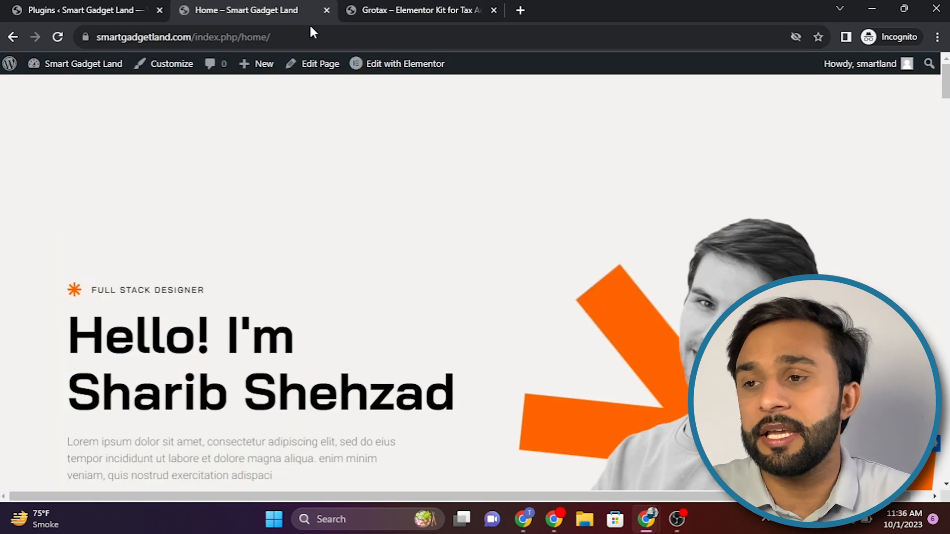
Step: Open the Smart Gadget Land admin dashboard and look over its widgets and admin sections
click(110, 6)
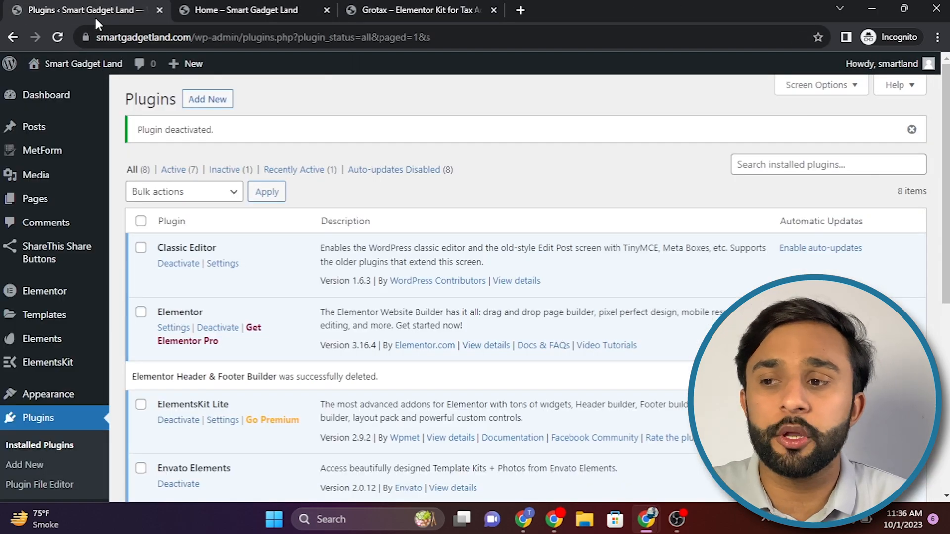
click(40, 98)
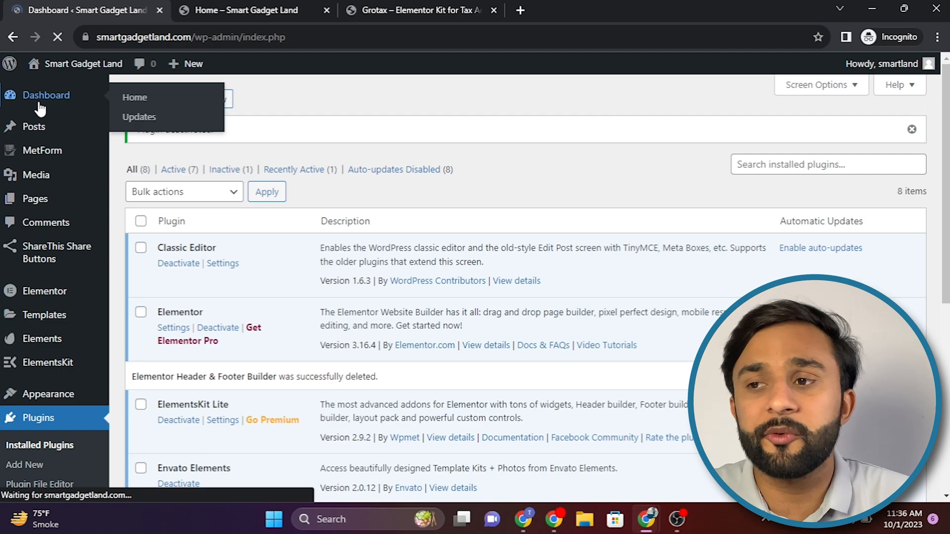
scroll(486, 142, down, 7)
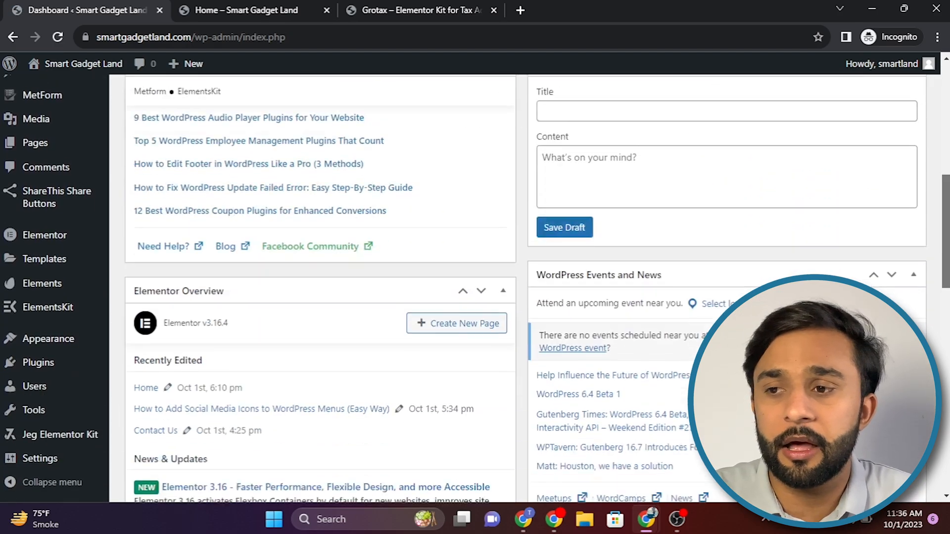
scroll(486, 198, up, 7)
mouse_move(45, 179)
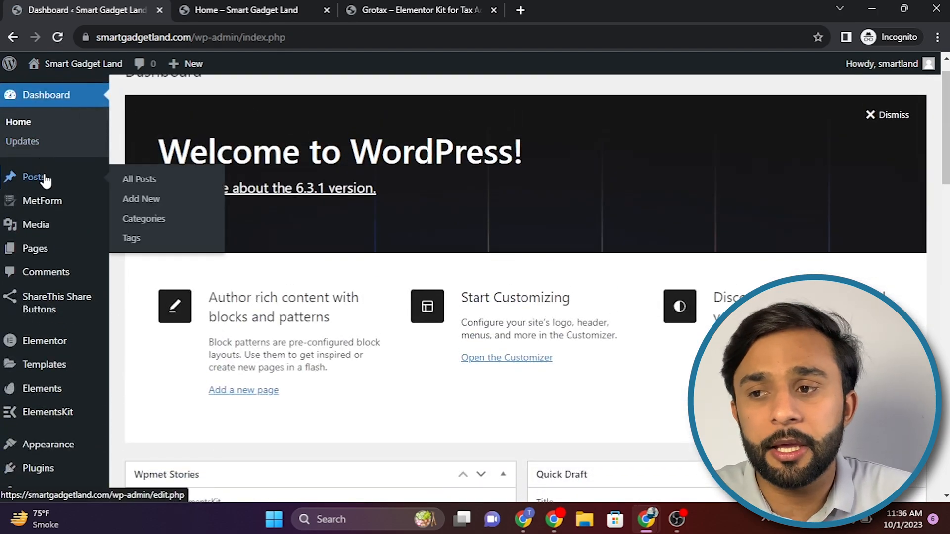
scroll(475, 287, down, 2)
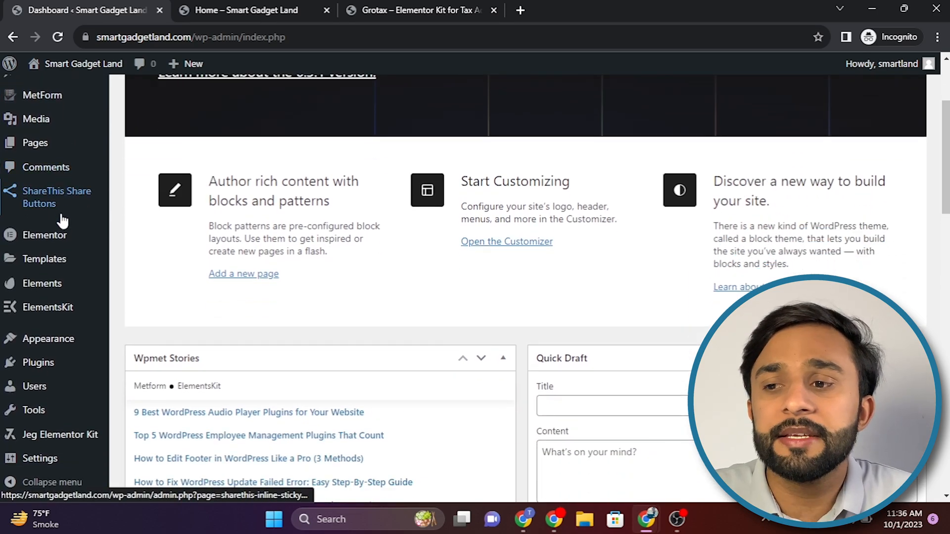
mouse_move(55, 270)
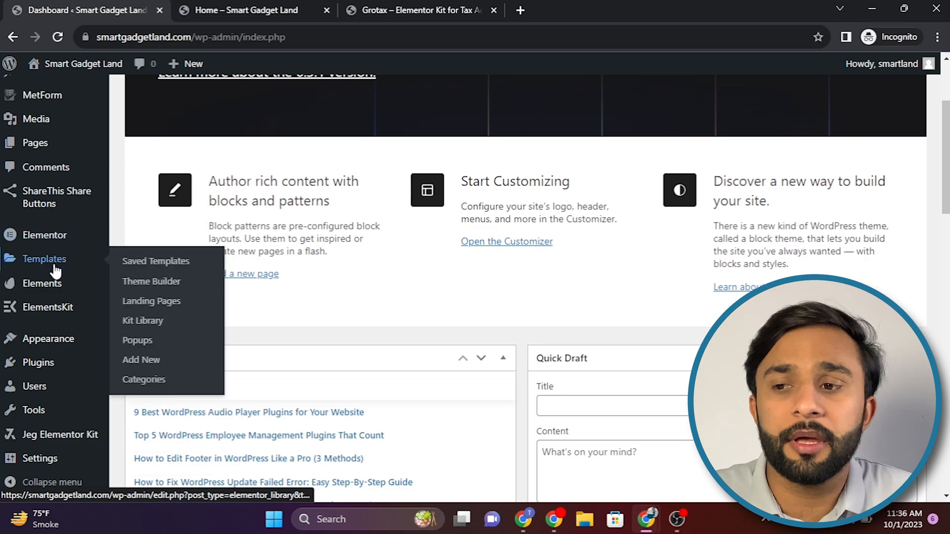
Step: Search the directory of new plugins for "Elementor Header & Footer Builde", shortening the search to "Elementor Header"
click(52, 369)
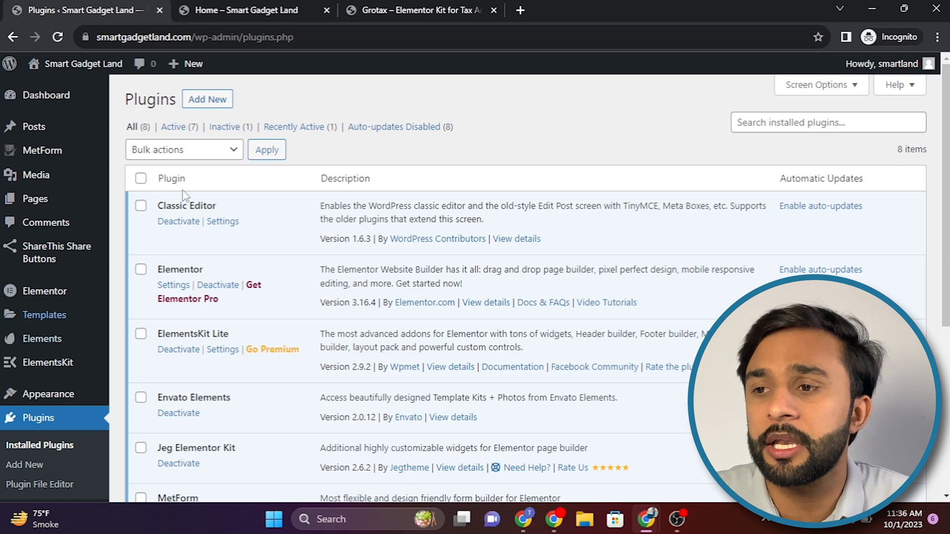
click(210, 104)
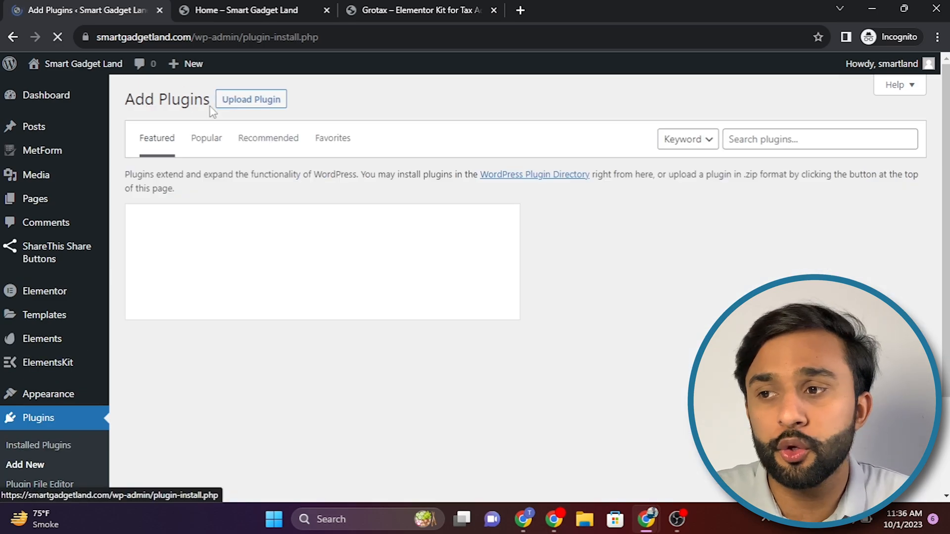
click(835, 138)
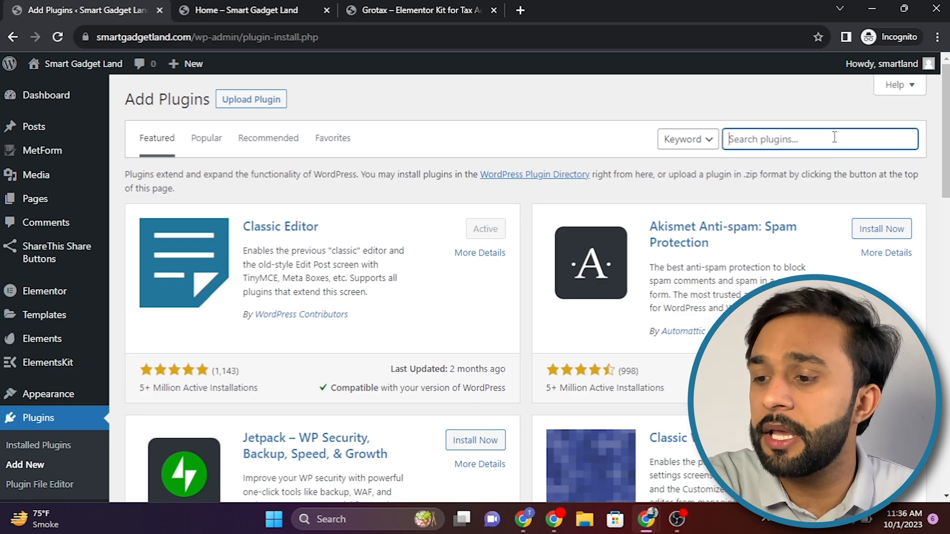
key(super+v)
click(812, 331)
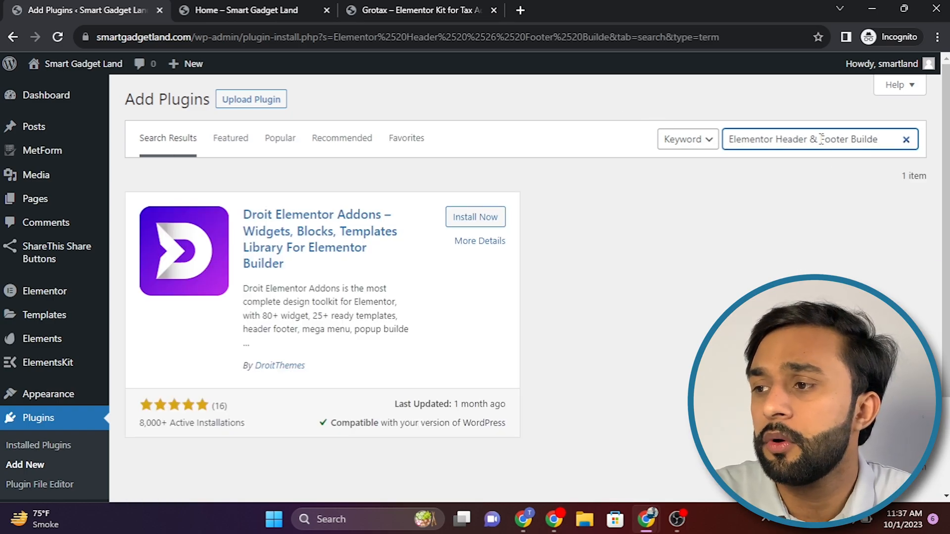
drag(807, 139, 915, 131)
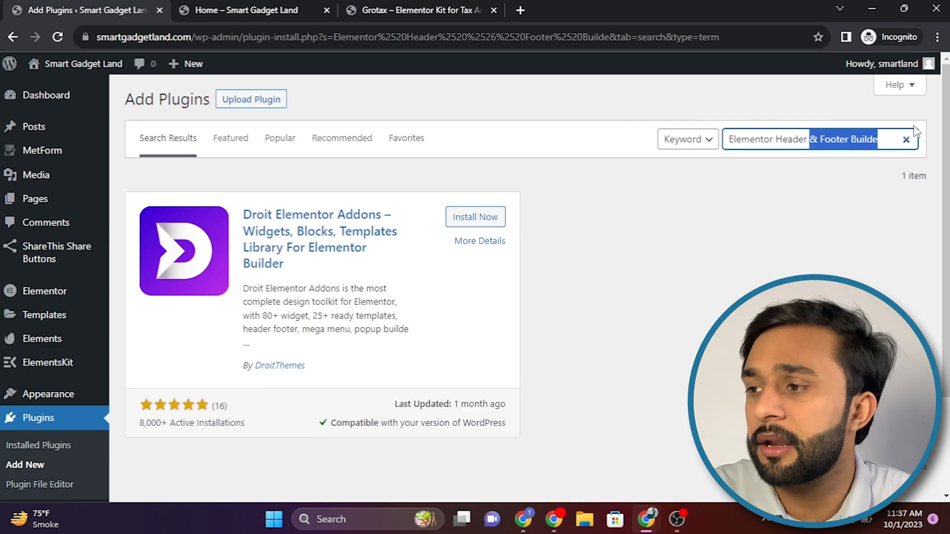
key(BackSpace)
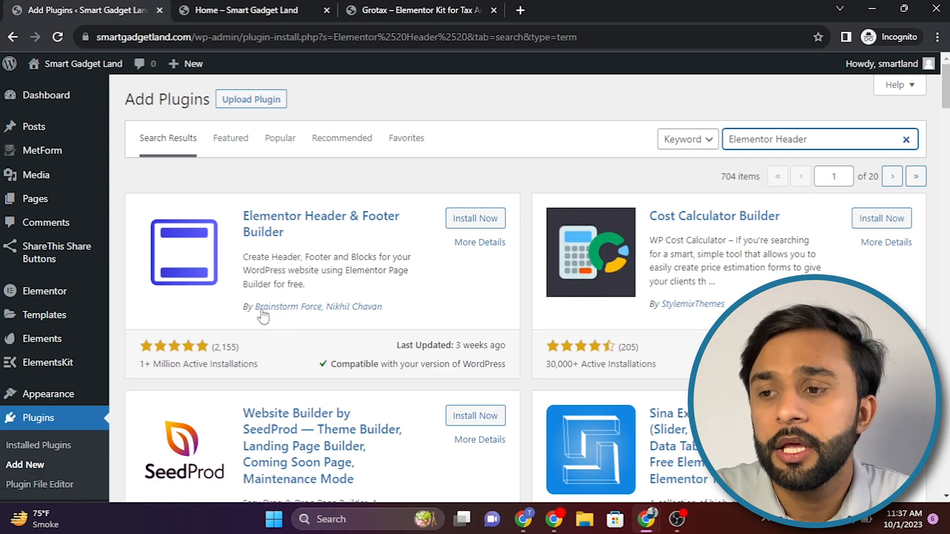
Step: Install and activate the Elementor Header & Footer Builder plugin
drag(241, 364, 222, 347)
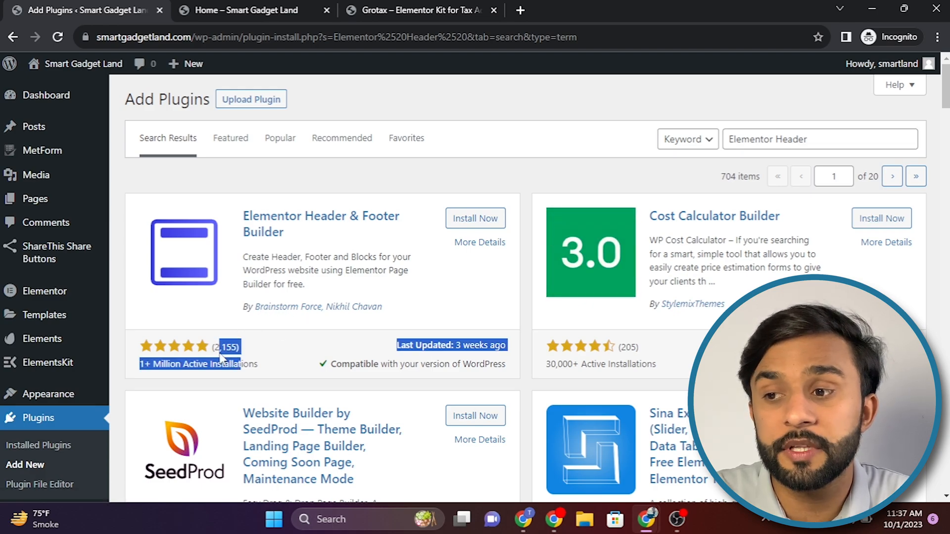
click(247, 353)
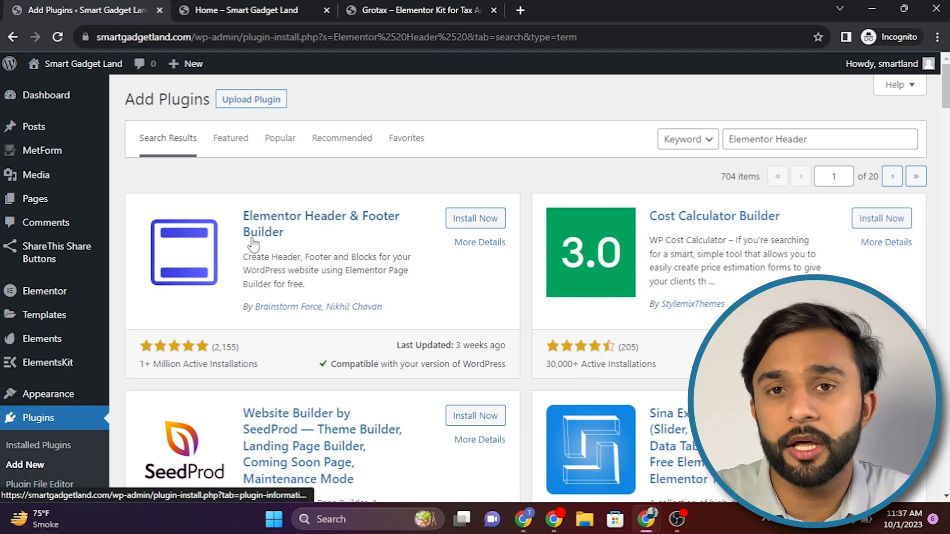
click(471, 218)
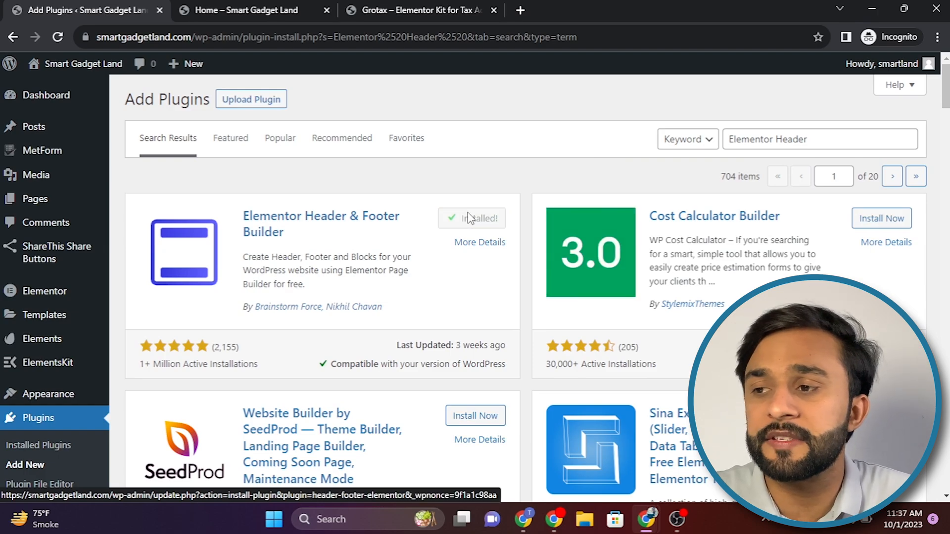
click(471, 220)
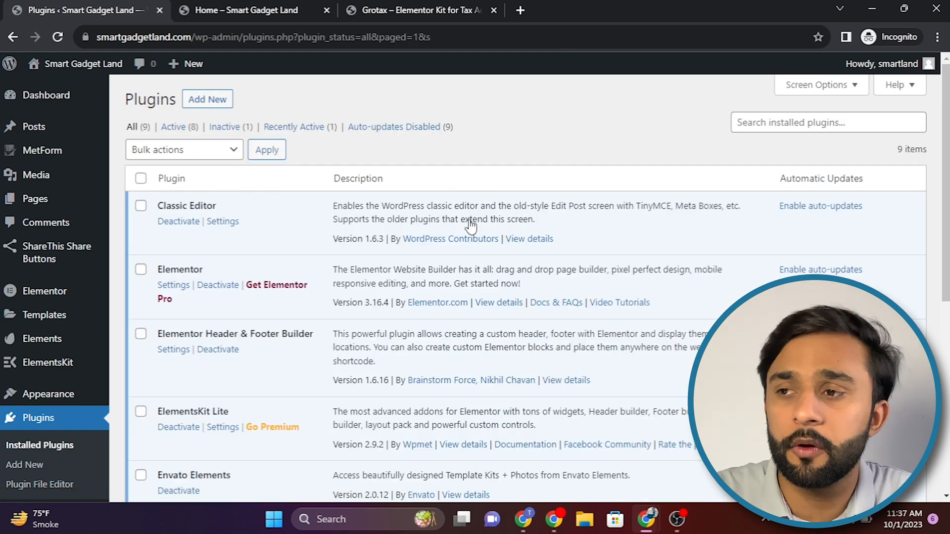
Step: Reload the Smart Gadget Land home page to check it, and return to the installed plugins list
click(275, 9)
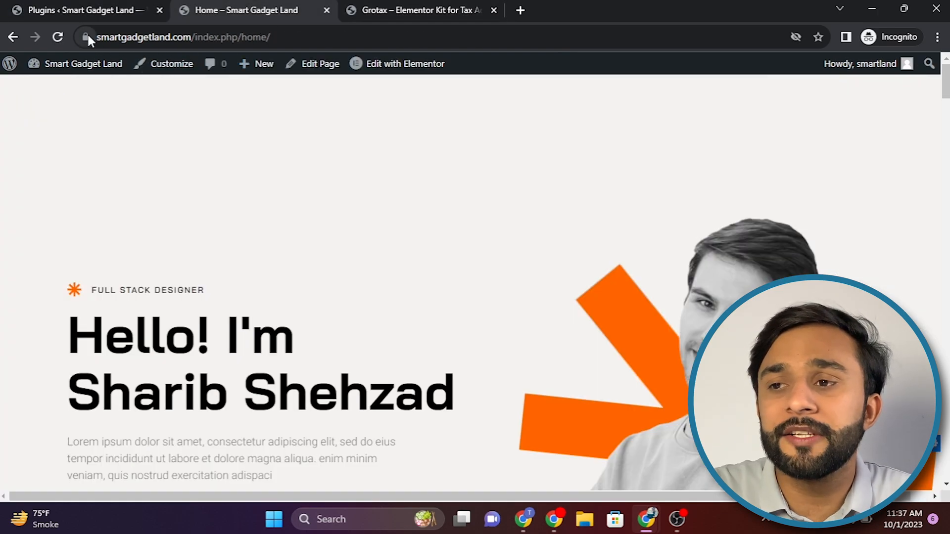
click(61, 36)
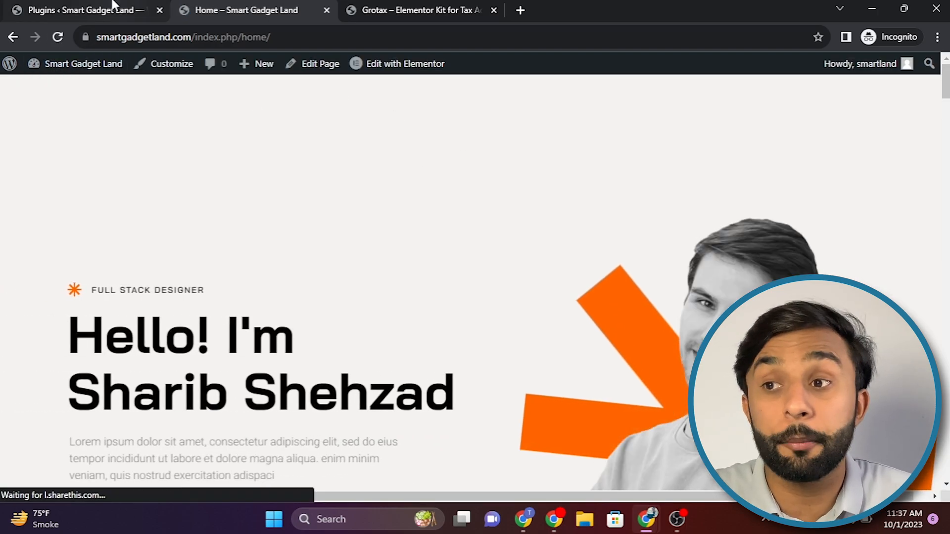
click(113, 5)
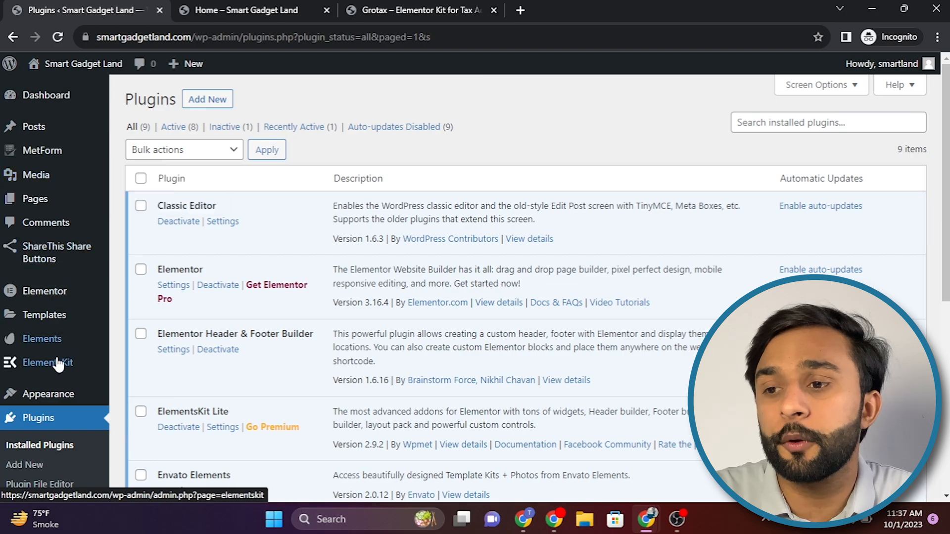
Step: Open the template list of Elementor Header & Footer Builder in the site's Appearance section
scroll(39, 426, down, 1)
scroll(37, 431, up, 1)
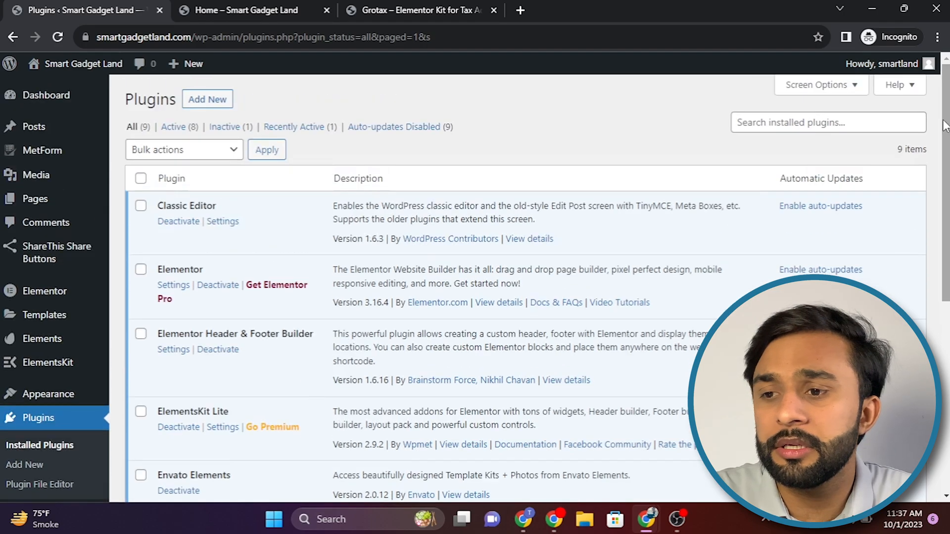
scroll(37, 432, down, 3)
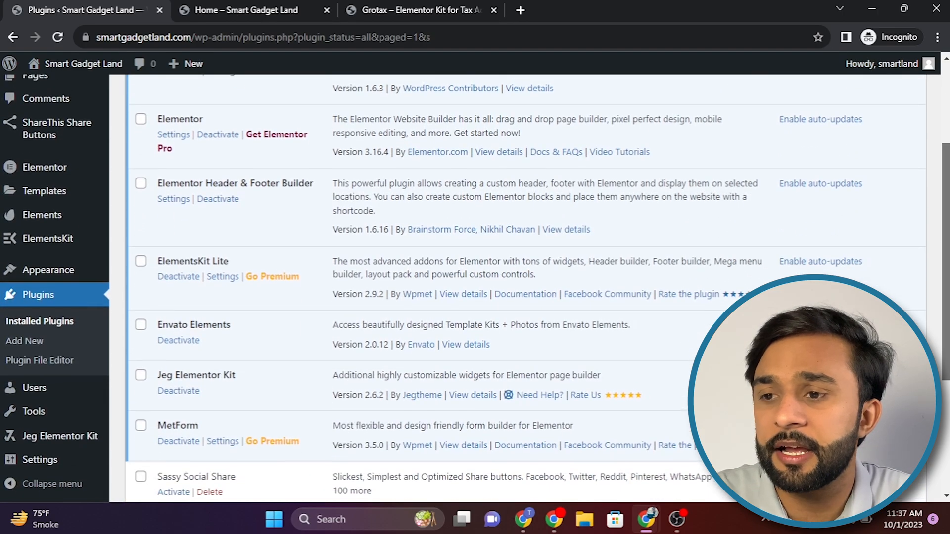
scroll(37, 432, down, 1)
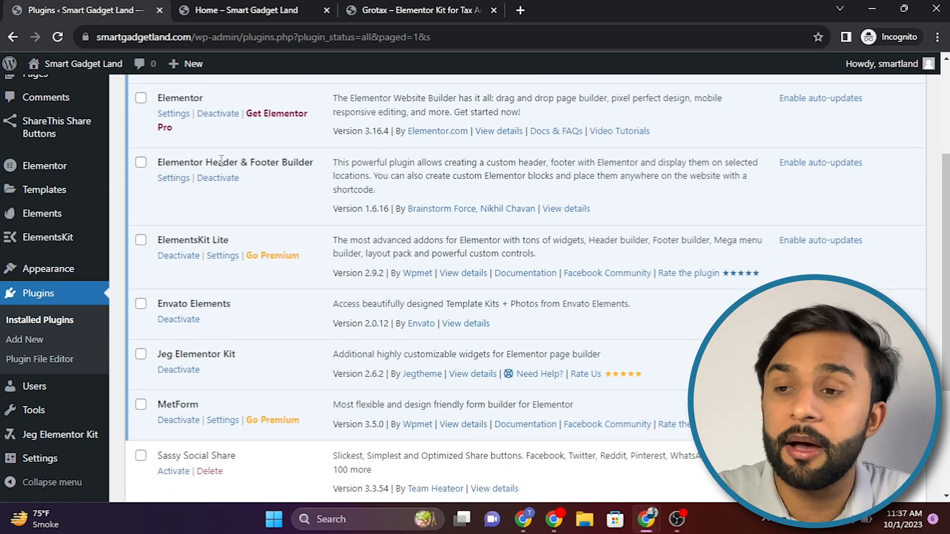
mouse_move(81, 270)
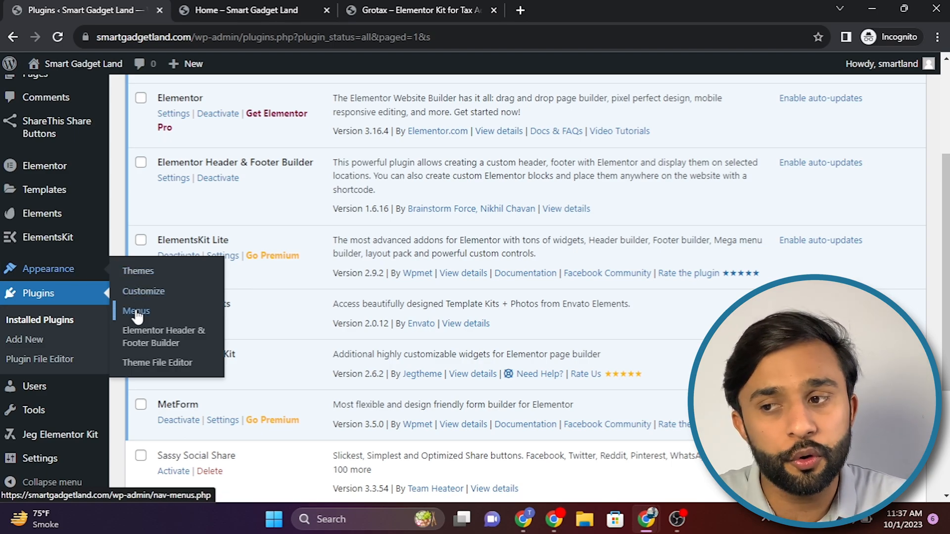
click(145, 331)
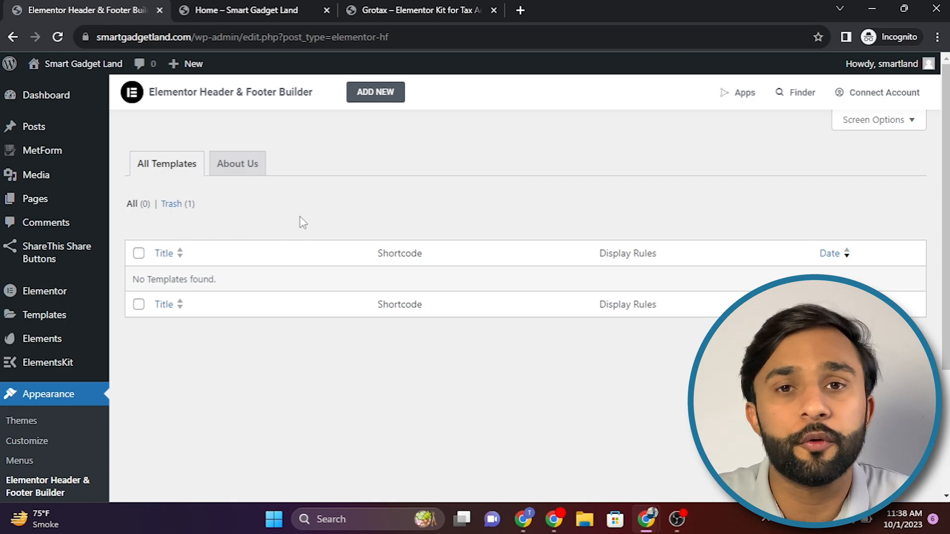
Step: Add a new header or footer template titled "Header" and choose its page template in the post attributes
click(374, 93)
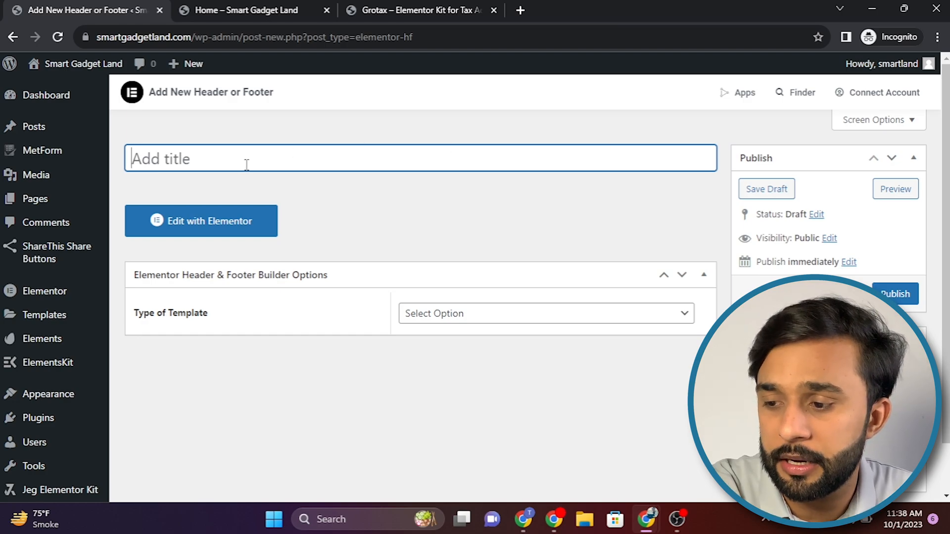
text(Header)
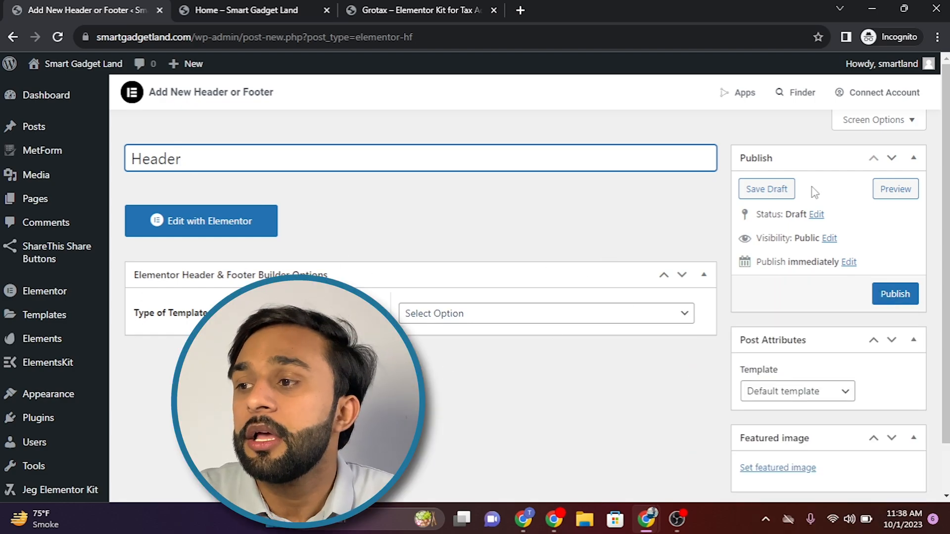
scroll(842, 194, down, 1)
scroll(844, 195, up, 1)
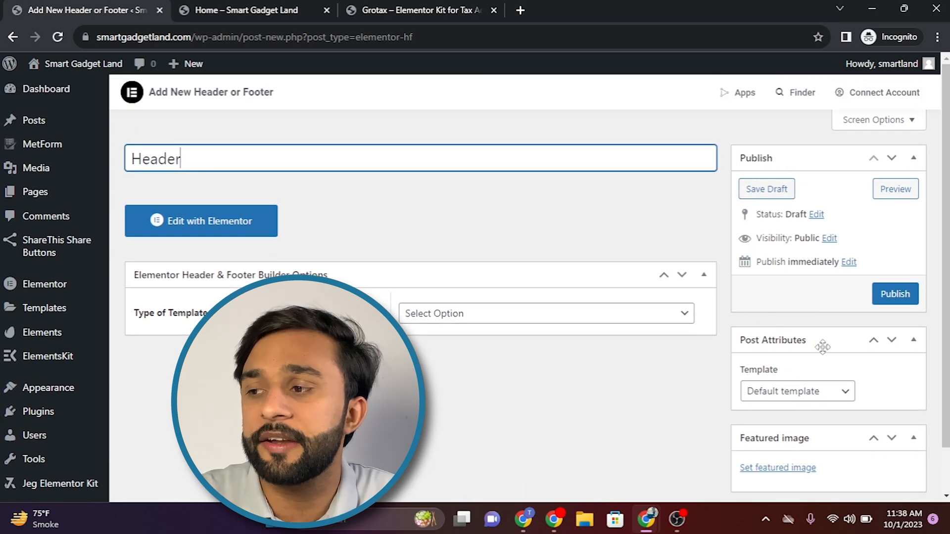
scroll(841, 356, down, 1)
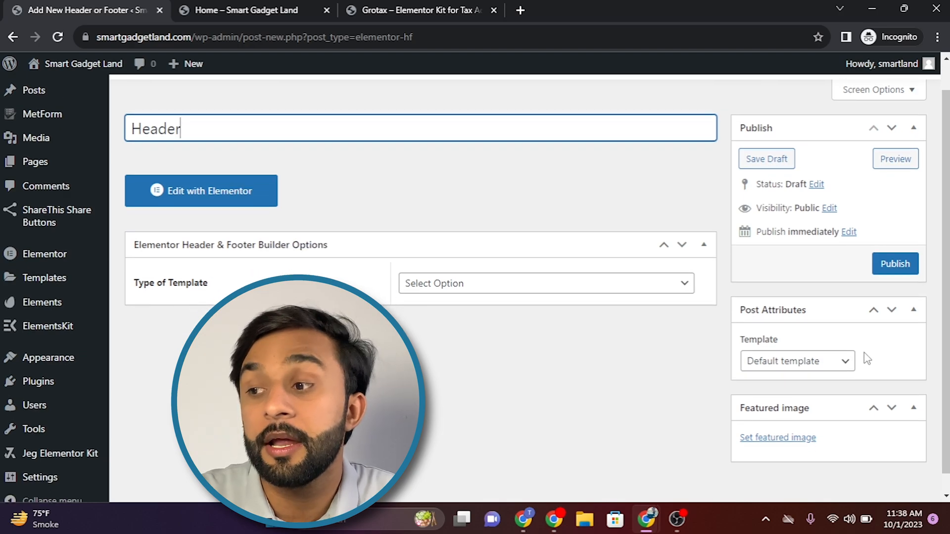
click(840, 363)
click(822, 394)
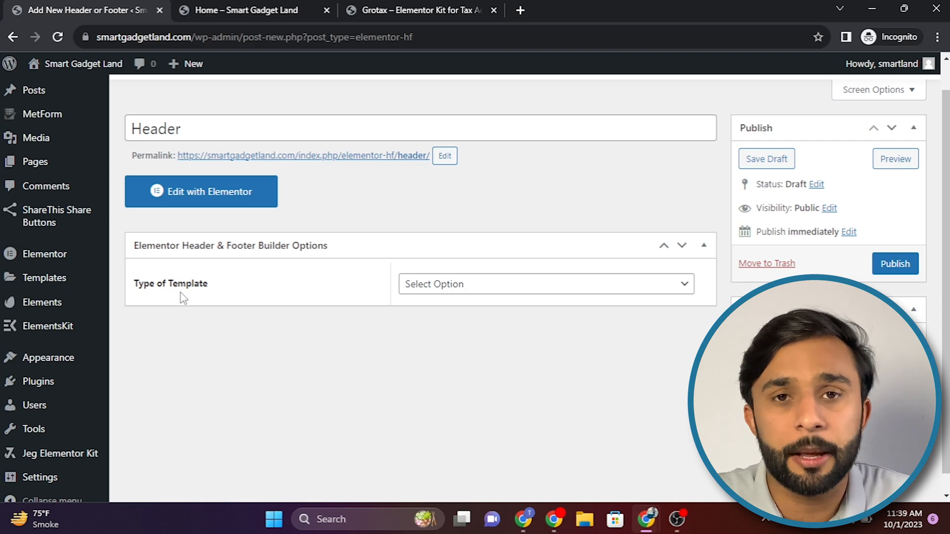
Step: Set the template type to Header and have it display on the Entire Website
click(449, 290)
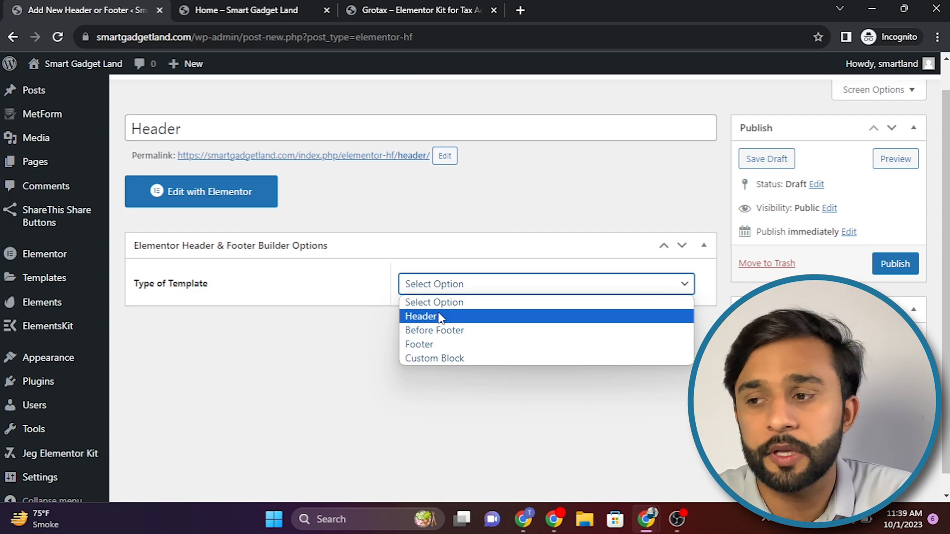
click(441, 317)
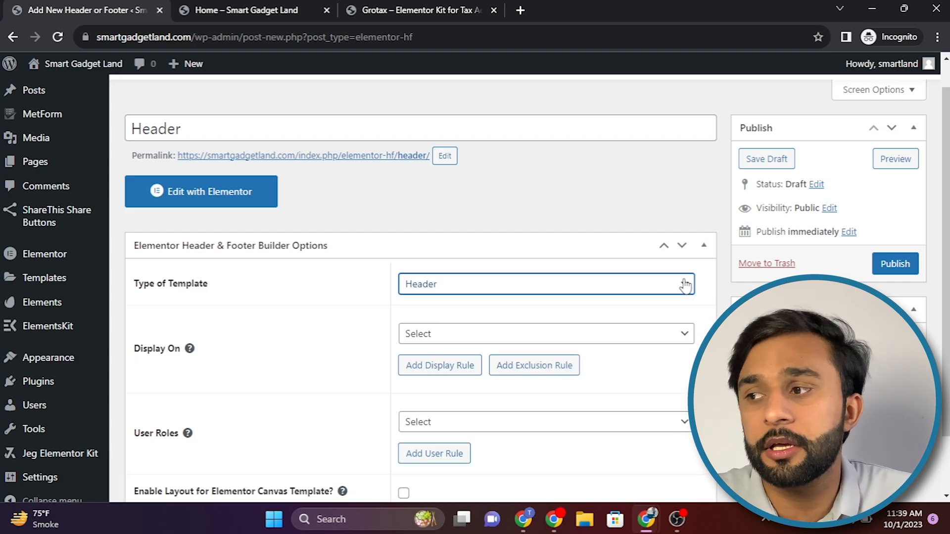
scroll(674, 290, down, 2)
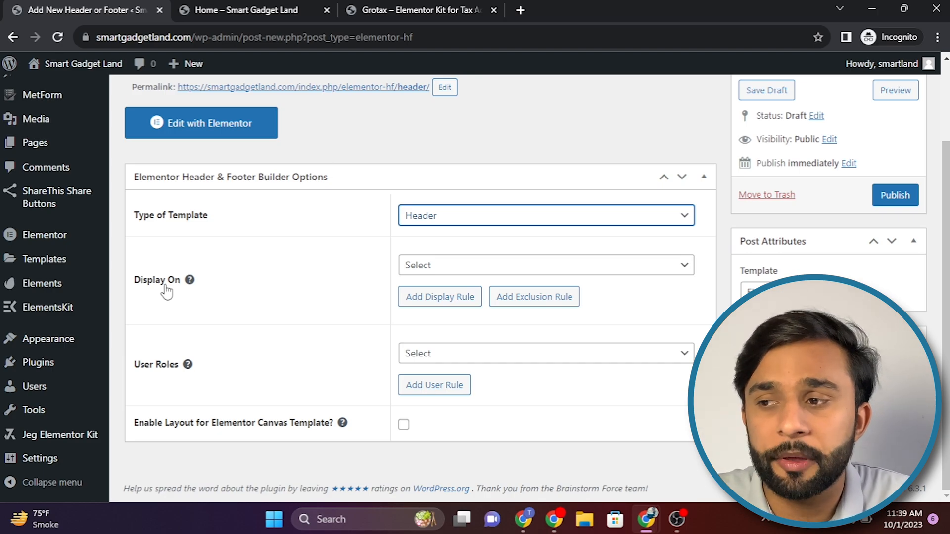
click(433, 265)
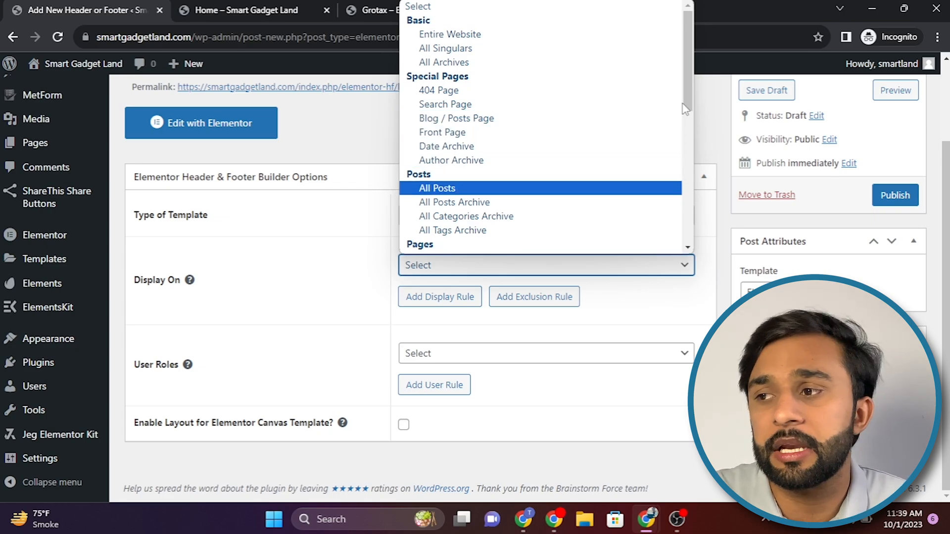
click(484, 33)
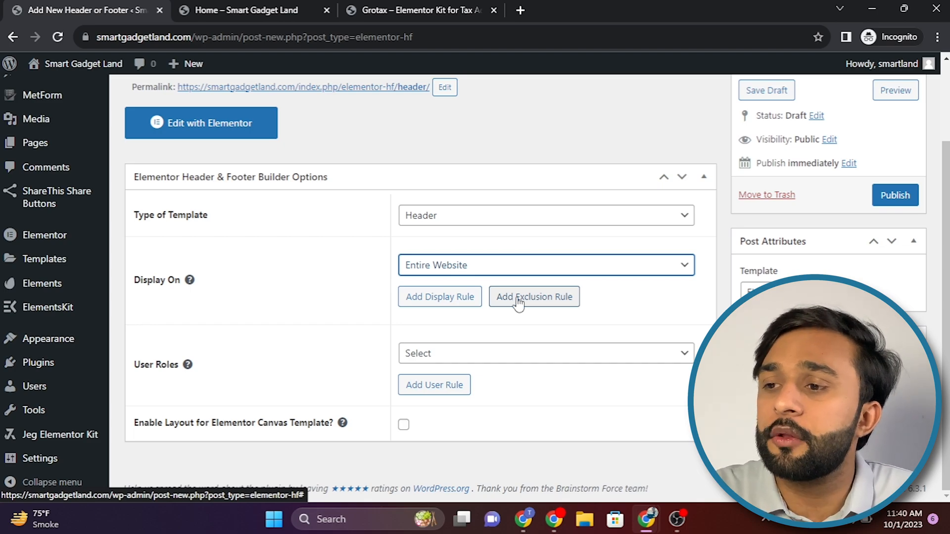
click(434, 298)
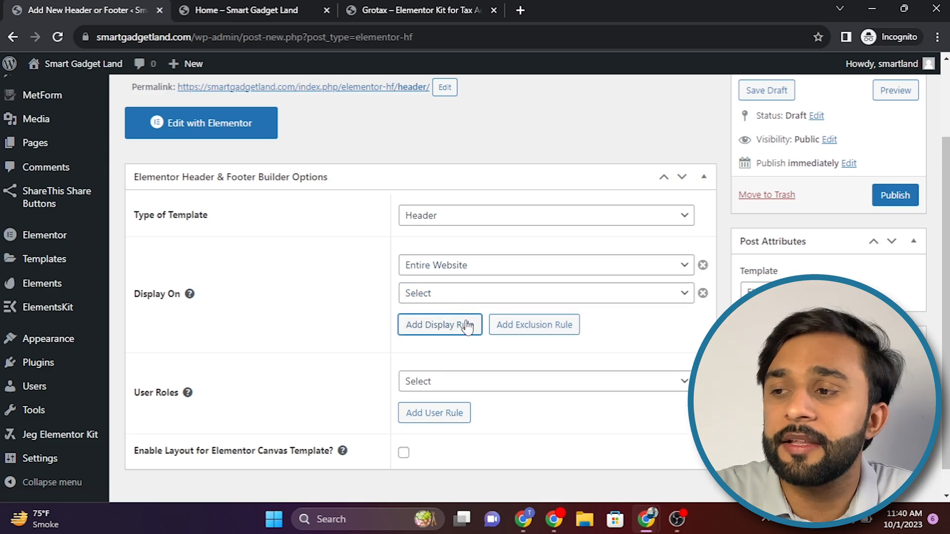
click(566, 299)
click(696, 103)
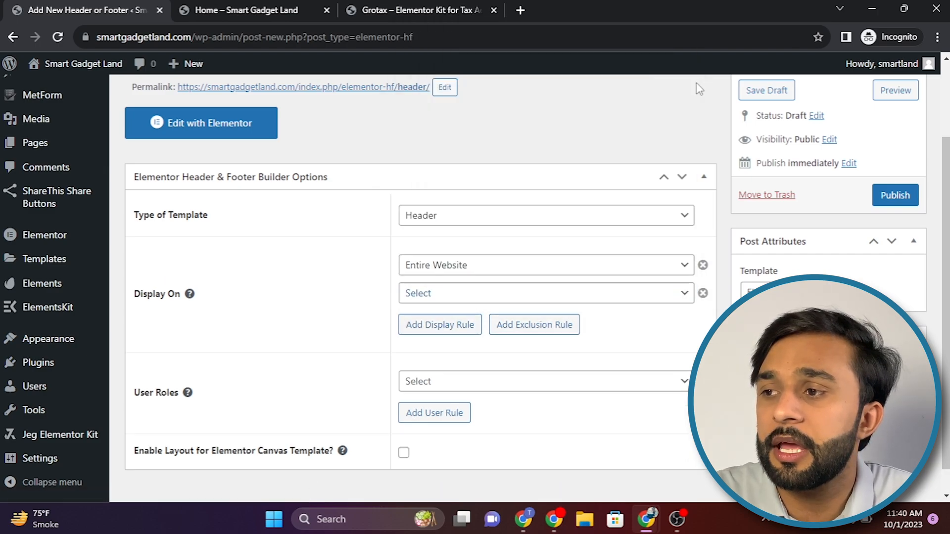
click(702, 294)
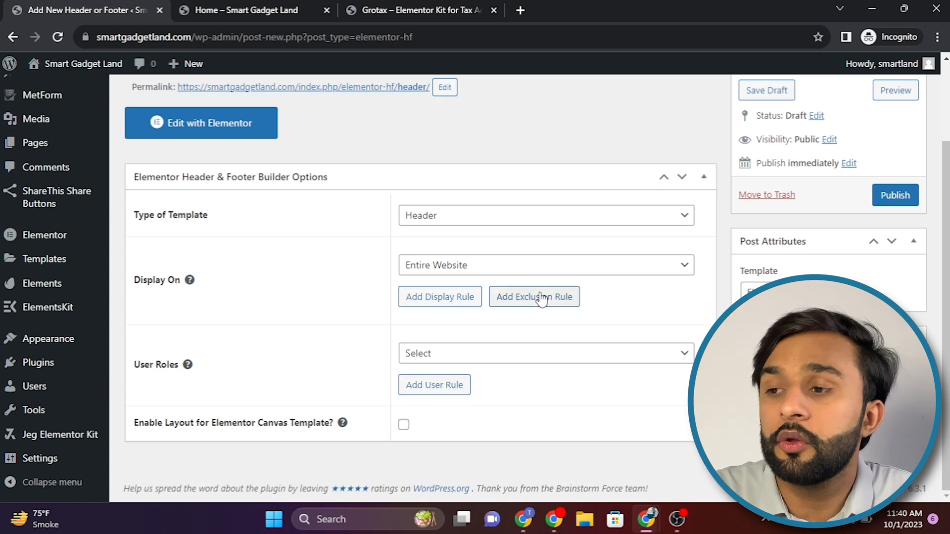
click(542, 297)
click(702, 353)
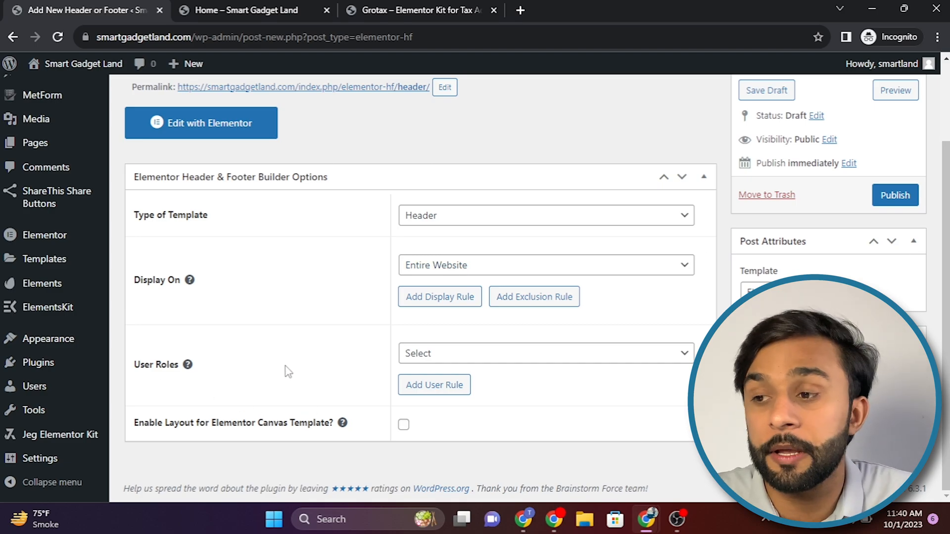
Step: Set the template's user roles to All and enable the layout for the Elementor Canvas Template
click(438, 356)
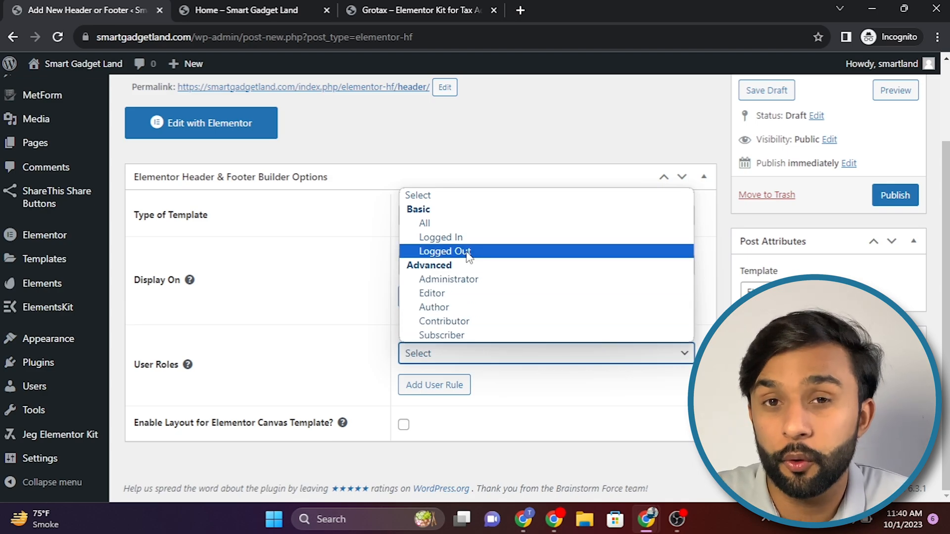
click(434, 226)
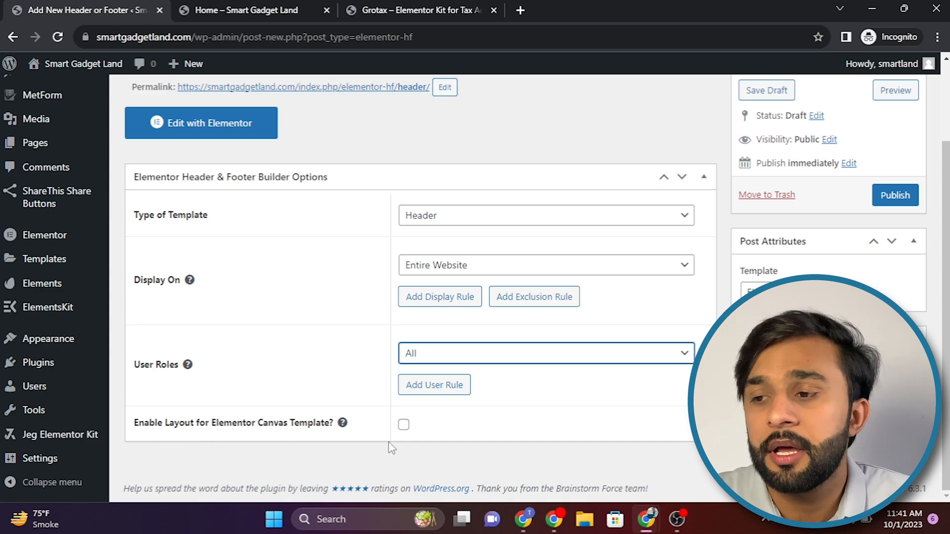
click(403, 426)
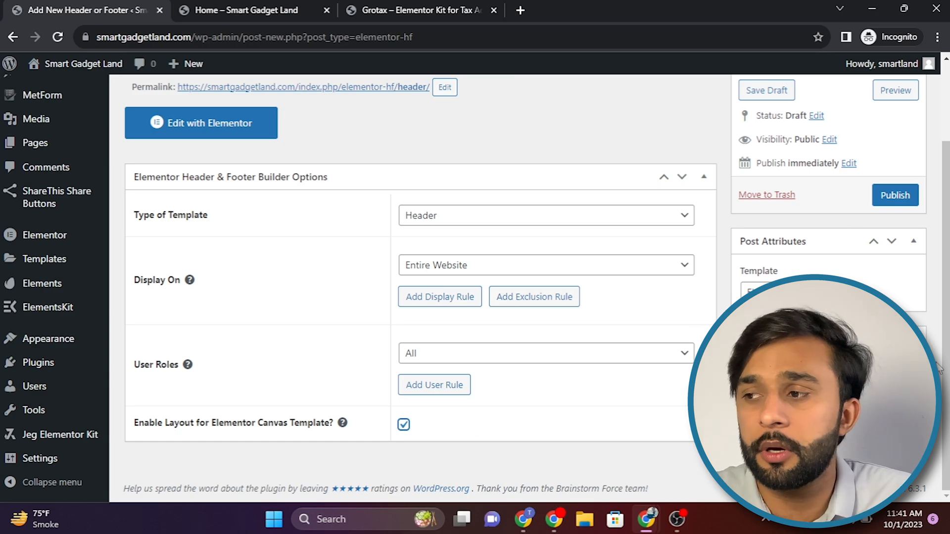
Step: Publish the Header template and open it for editing in Elementor
scroll(912, 238, up, 1)
scroll(912, 238, up, 1)
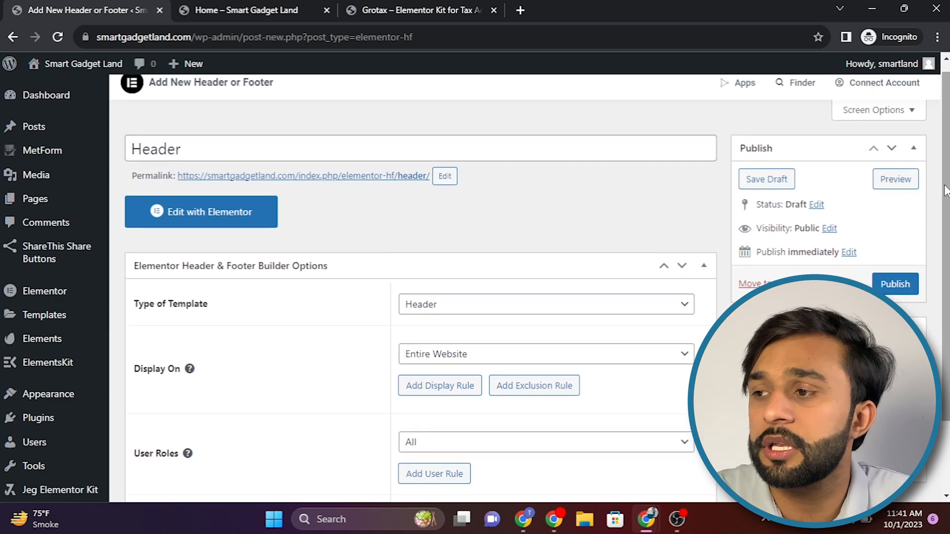
click(893, 285)
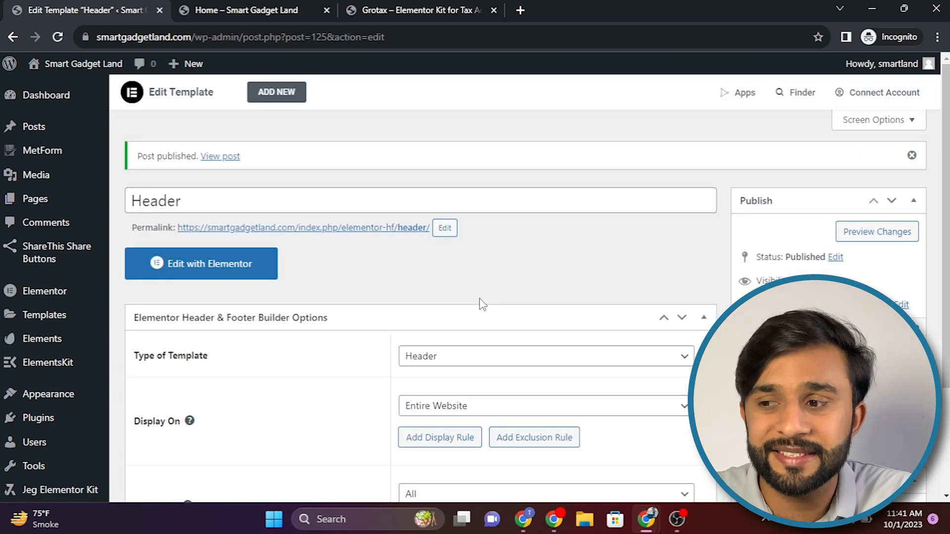
click(216, 265)
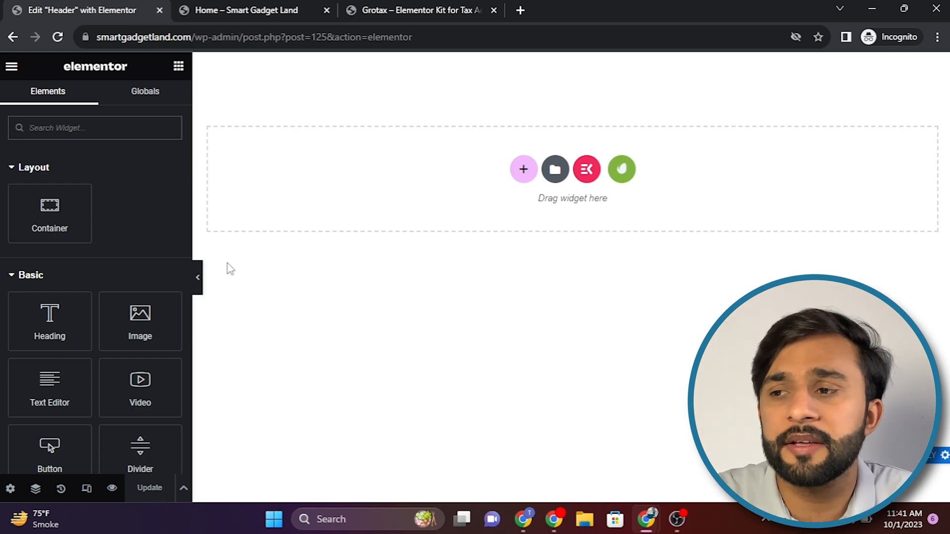
Step: Add a four-column container structure to the header and delete its third column
click(523, 171)
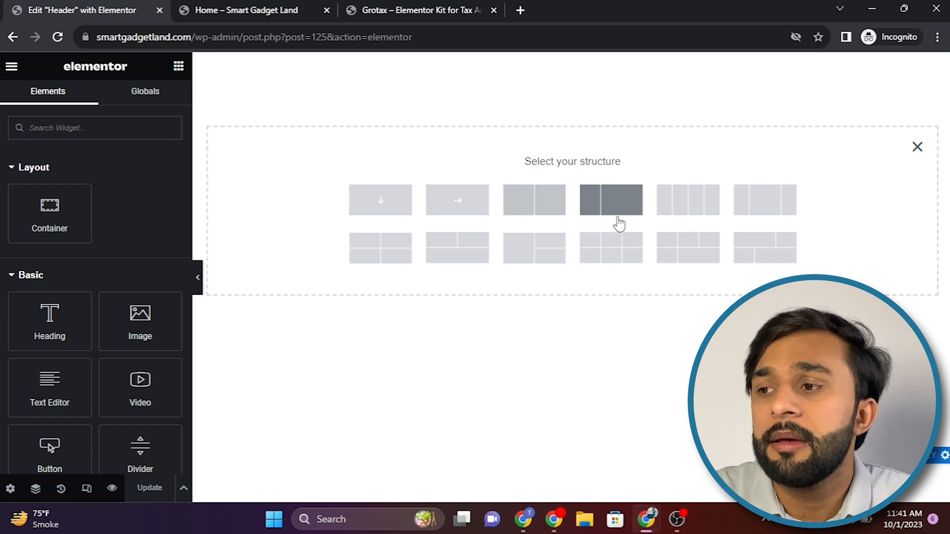
click(544, 225)
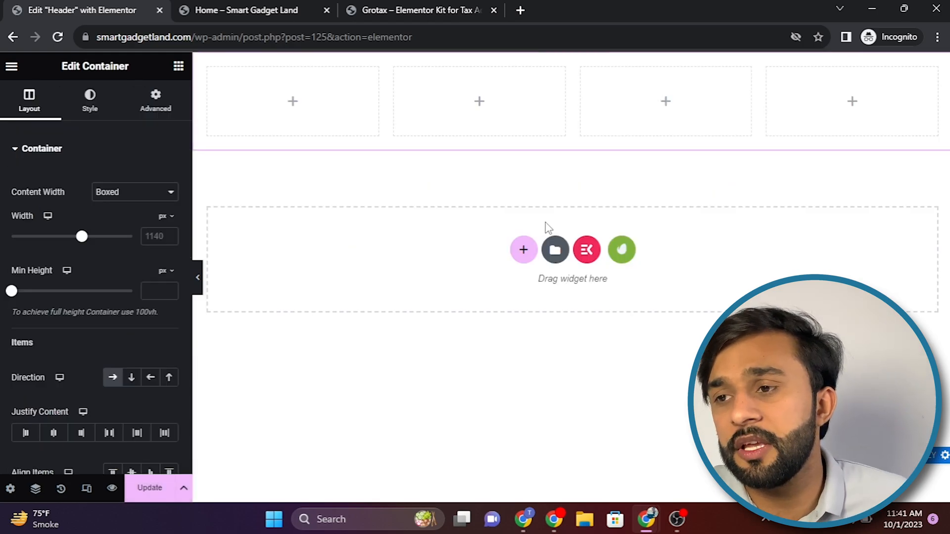
right_click(628, 92)
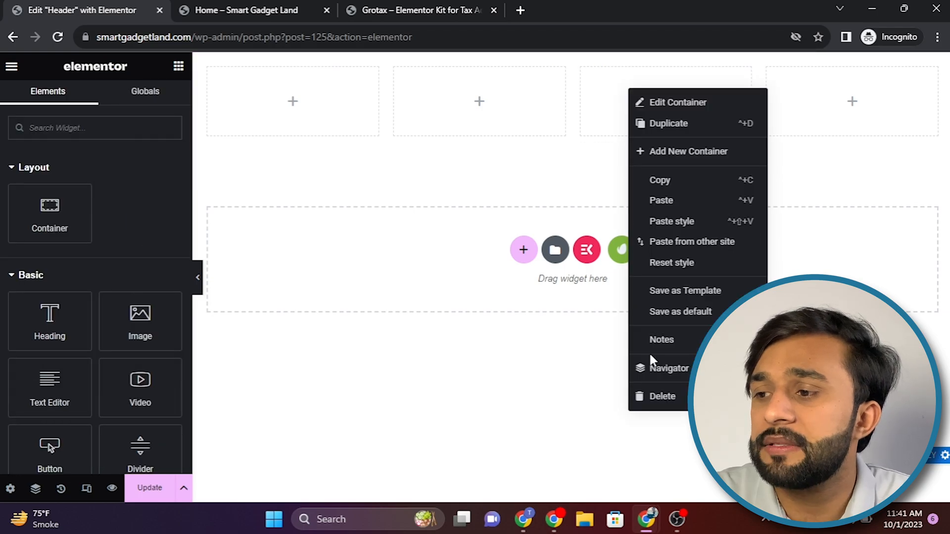
click(662, 397)
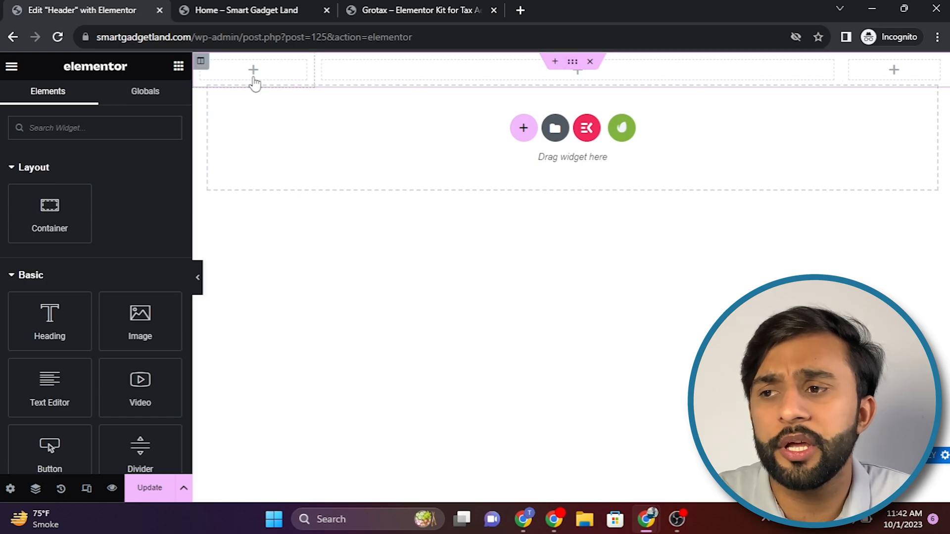
Step: Examine how the Grotax demo site's header is divided into columns, and return to the header editor
click(426, 10)
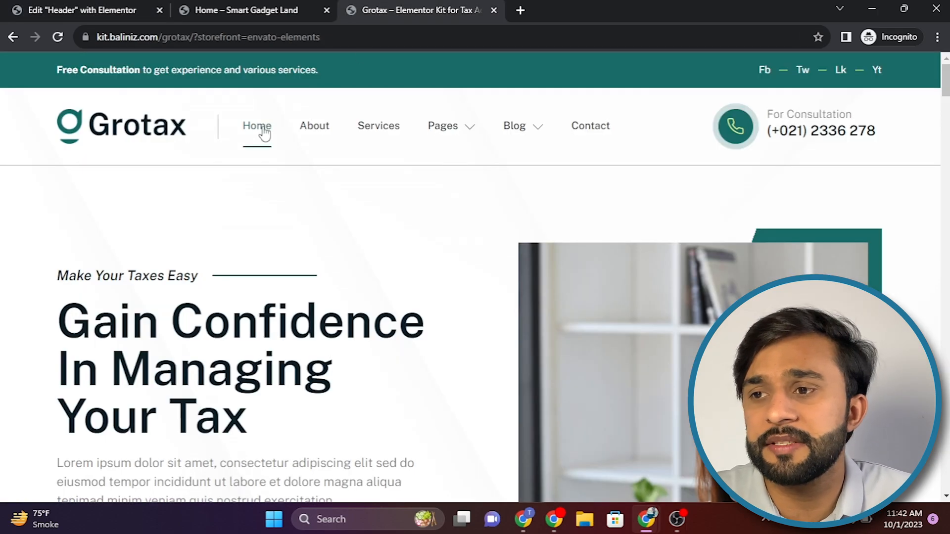
double_click(182, 145)
click(181, 182)
click(237, 10)
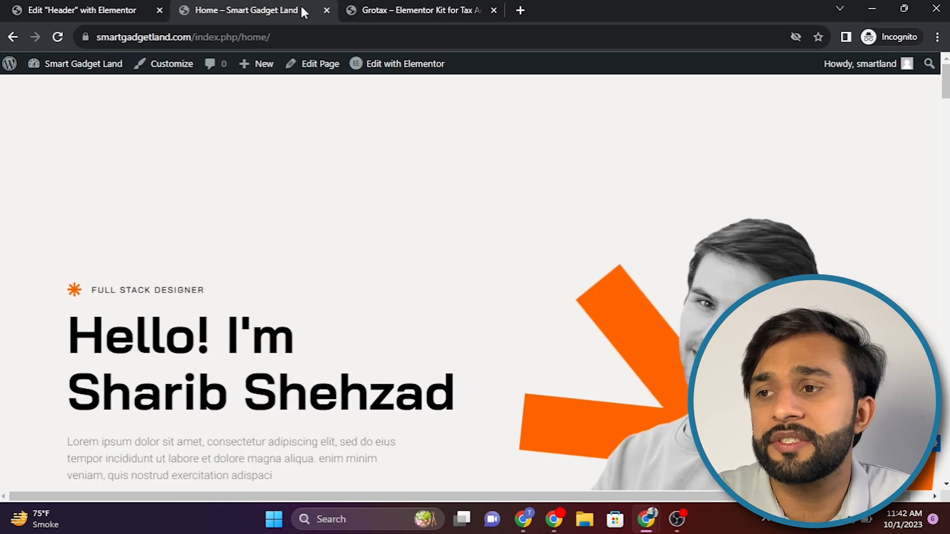
click(46, 7)
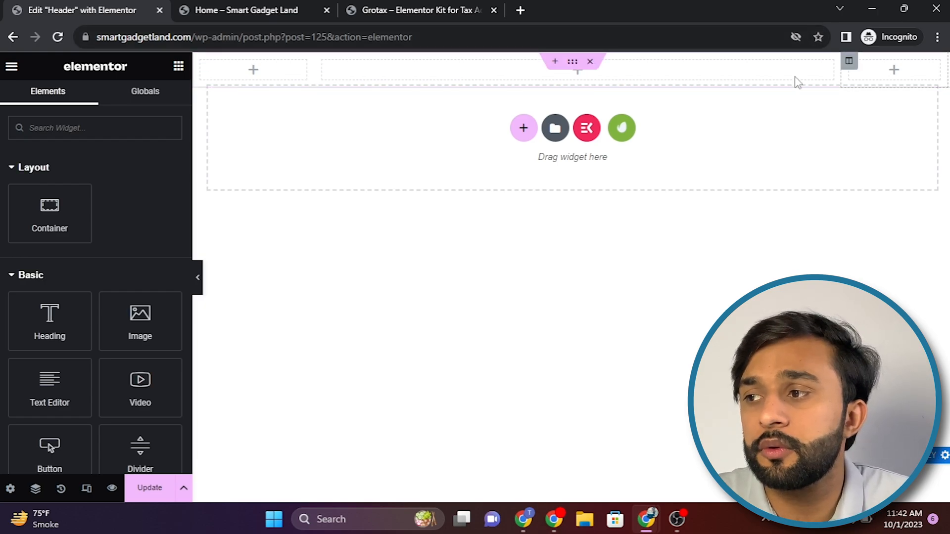
Step: Set the middle column's width to 70% and the last column's width to 14%
click(200, 60)
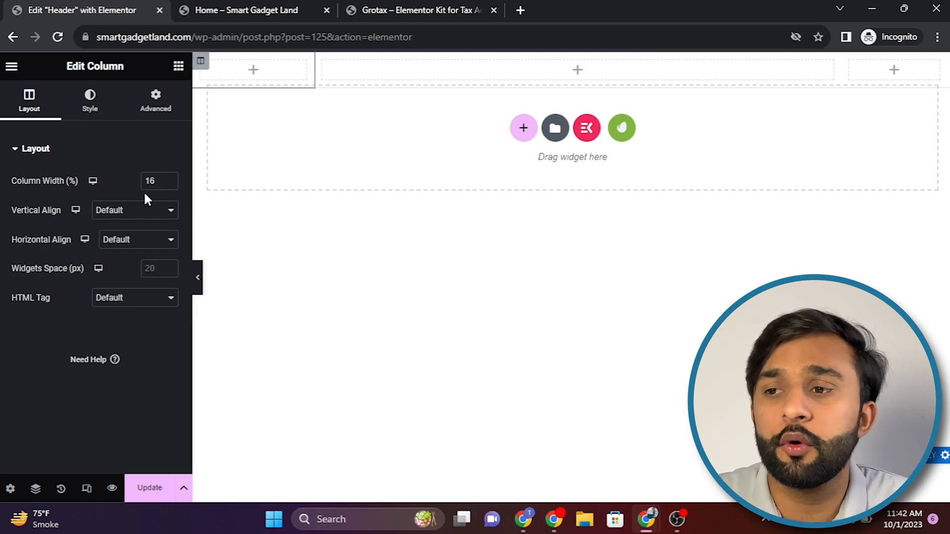
click(485, 64)
click(364, 10)
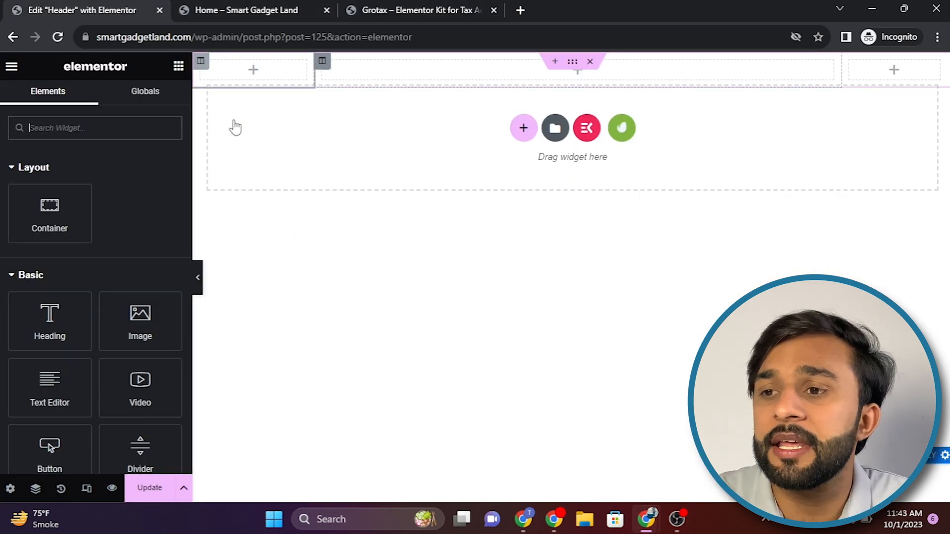
click(169, 179)
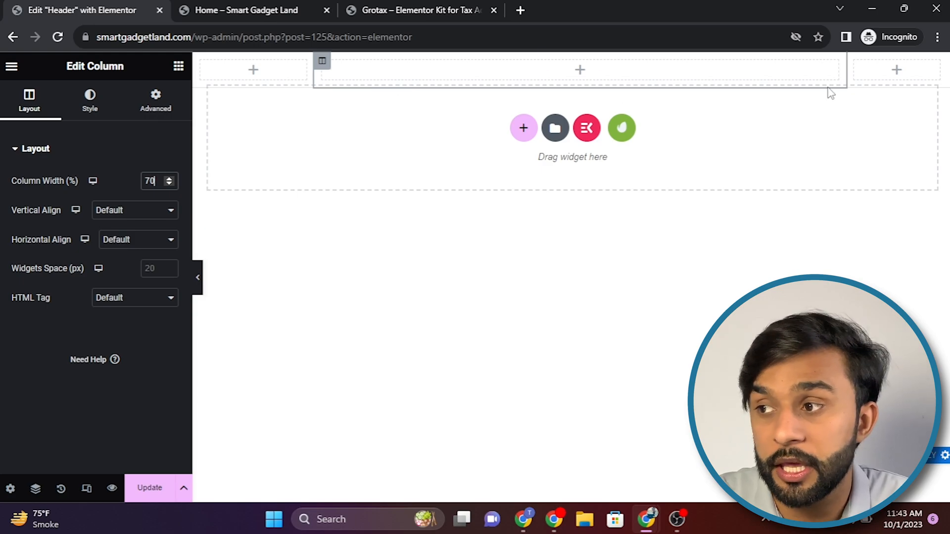
click(854, 63)
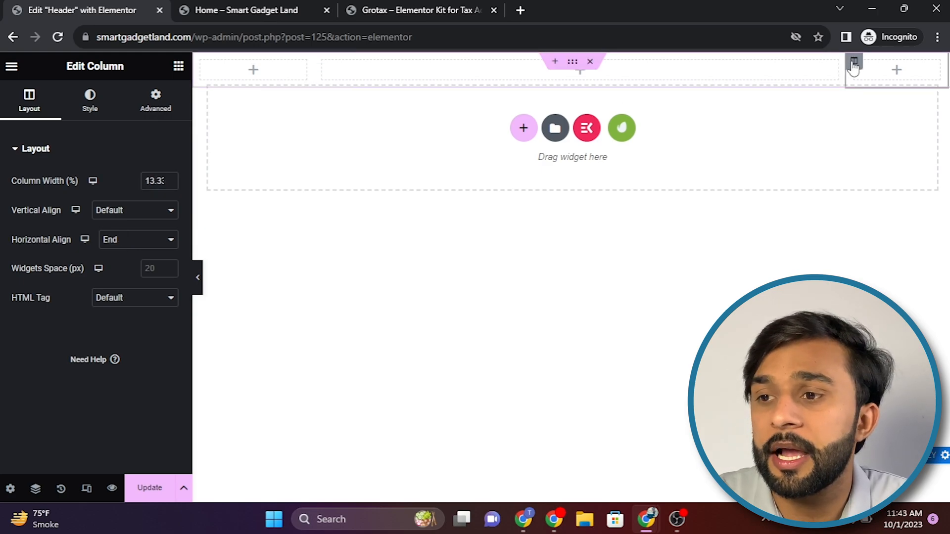
click(170, 179)
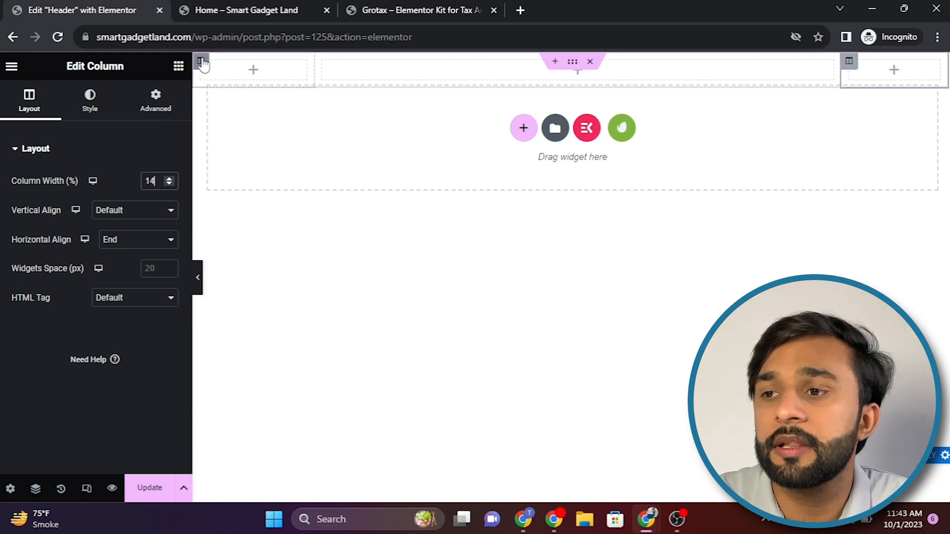
Step: Check the width settings of the first, last and middle header columns
click(200, 61)
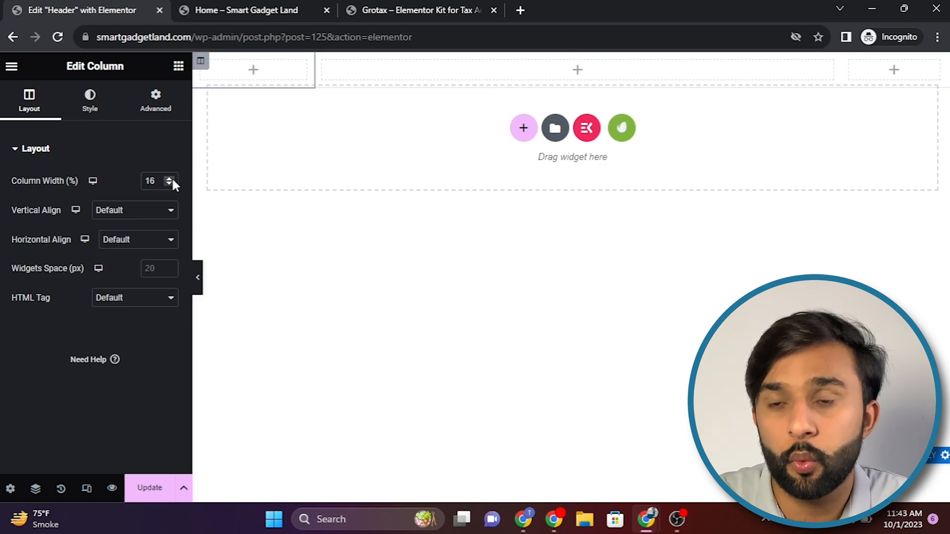
click(849, 60)
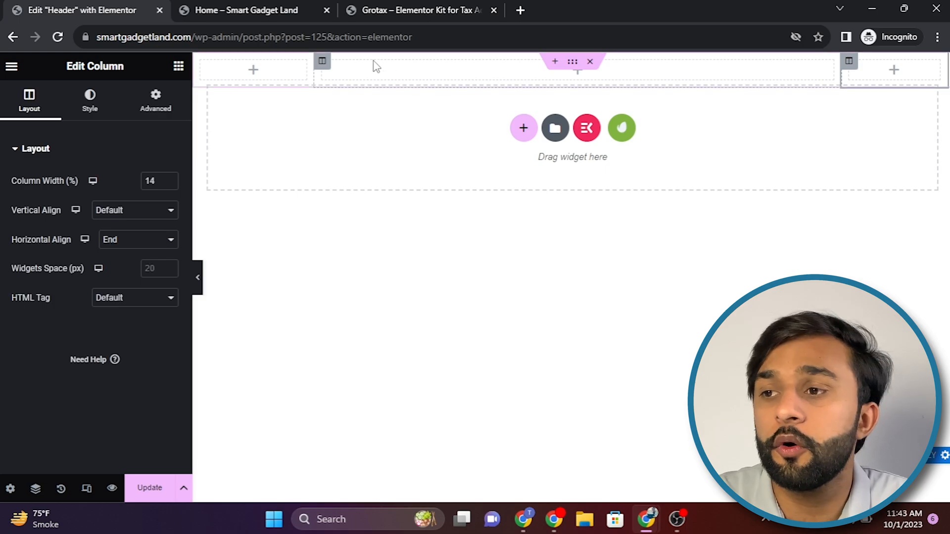
click(322, 61)
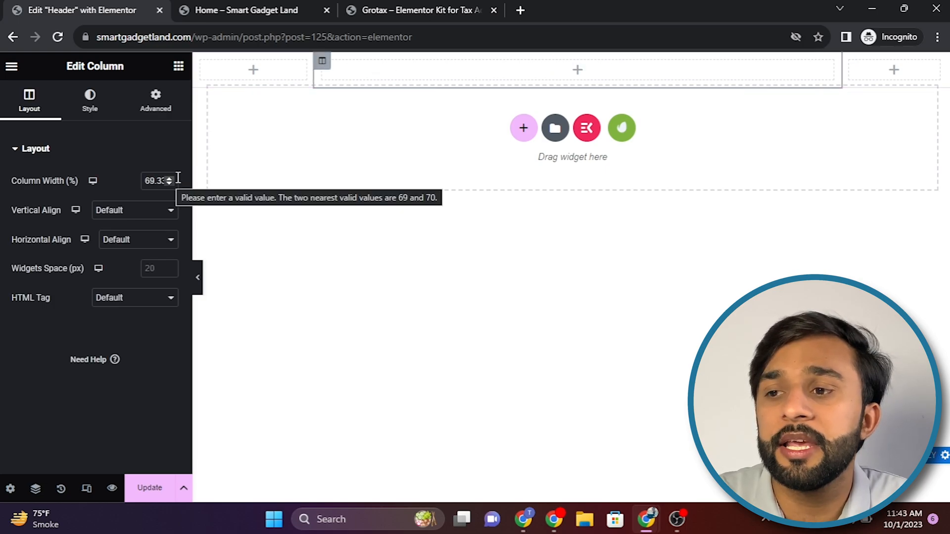
Step: Review the contact block, menu and logo areas of the Grotax demo header, and return to the header editor's widget list
click(250, 10)
click(396, 10)
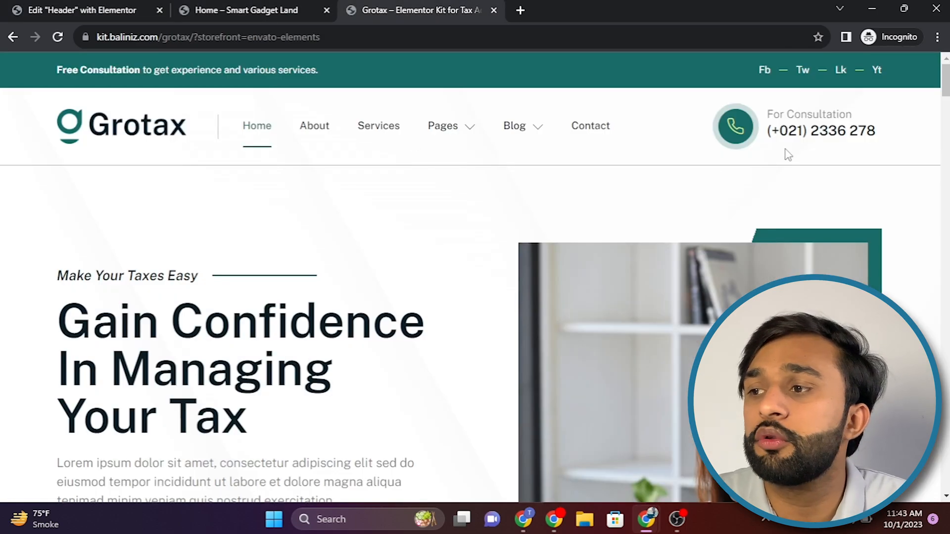
drag(678, 131, 894, 154)
click(505, 173)
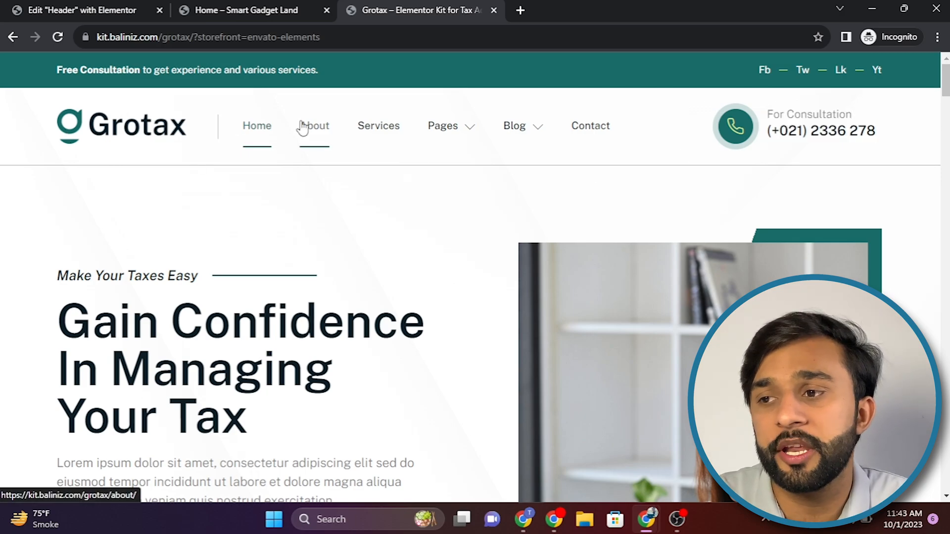
click(244, 9)
click(55, 8)
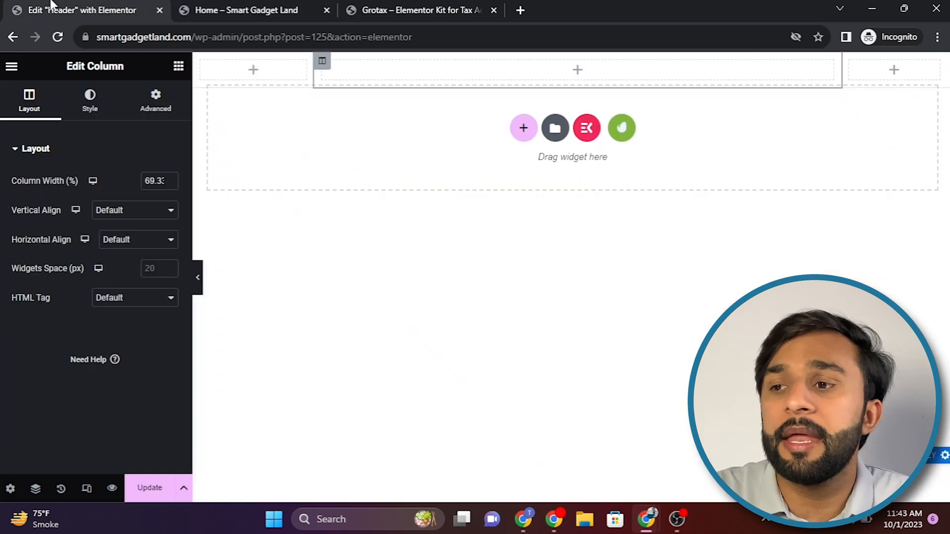
click(252, 71)
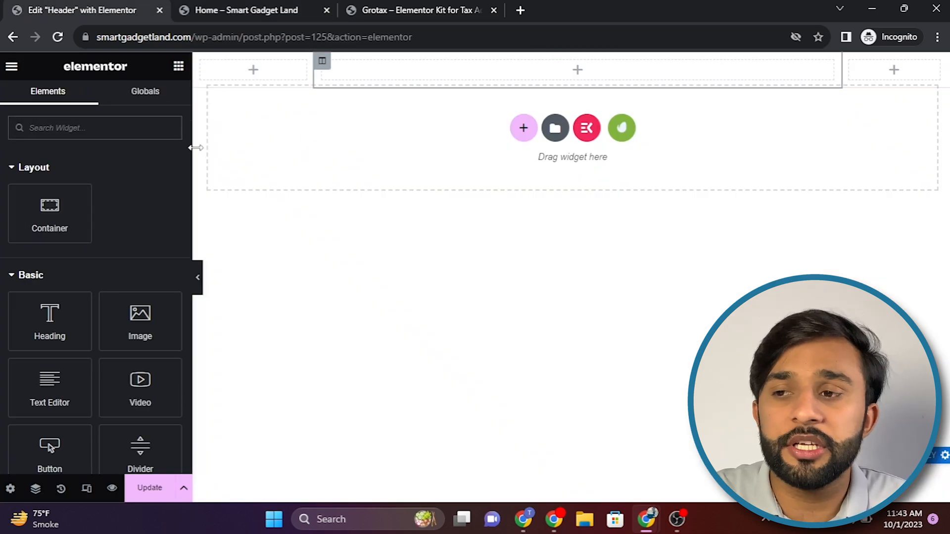
click(266, 4)
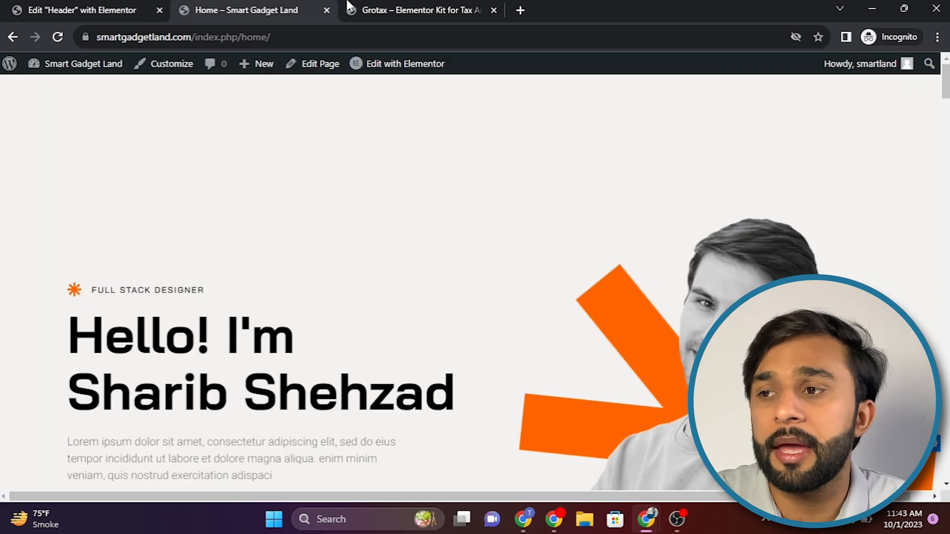
click(372, 15)
click(101, 7)
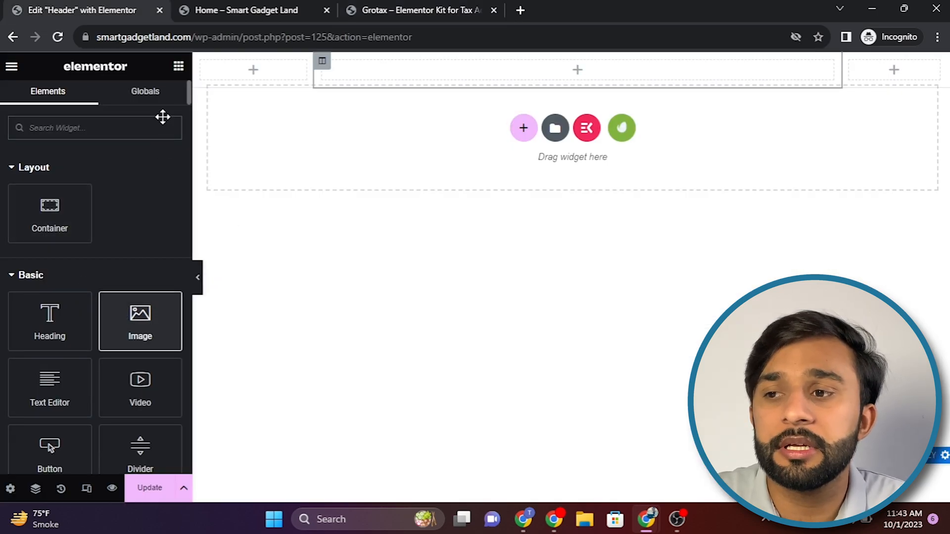
drag(152, 327, 544, 71)
click(177, 65)
right_click(539, 208)
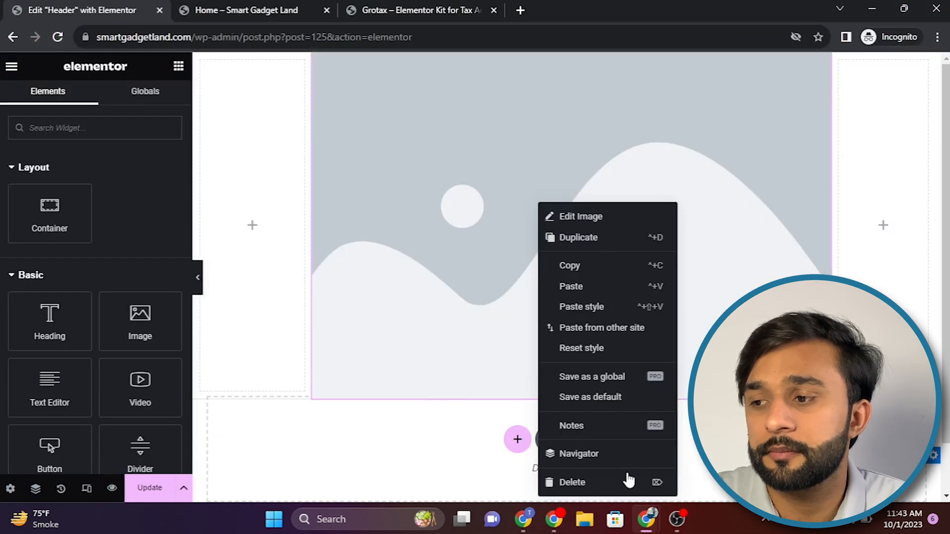
click(627, 481)
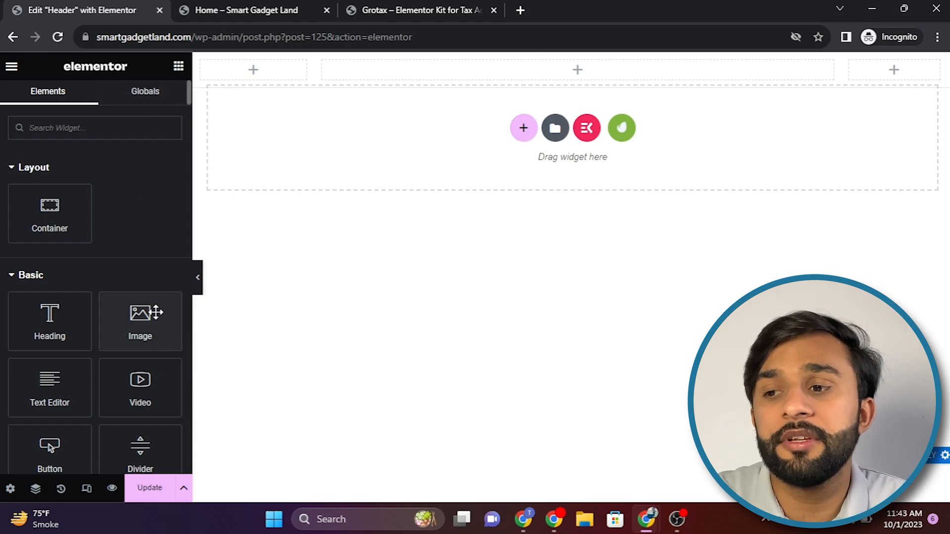
Step: Add an Image widget to the header's first column and set its image to logo-harris.png from the media library
drag(152, 326, 266, 77)
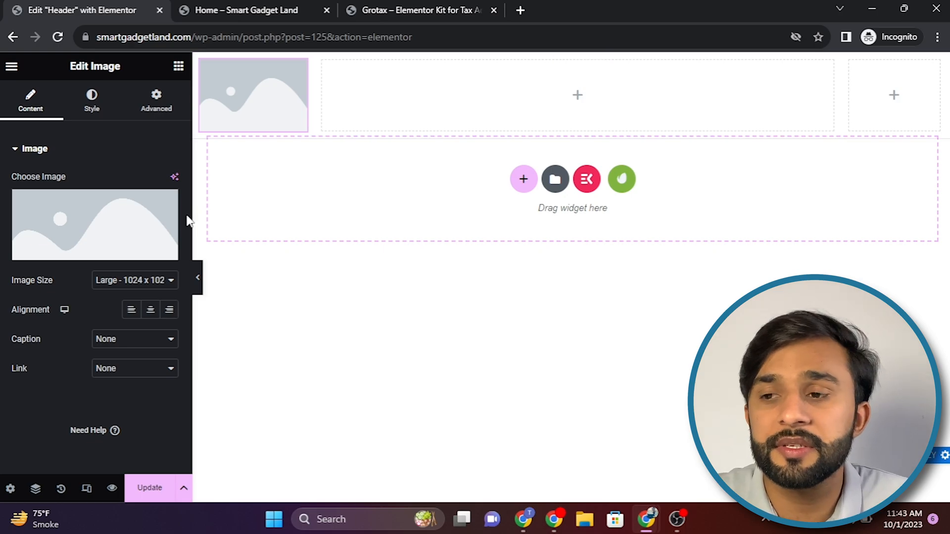
click(85, 212)
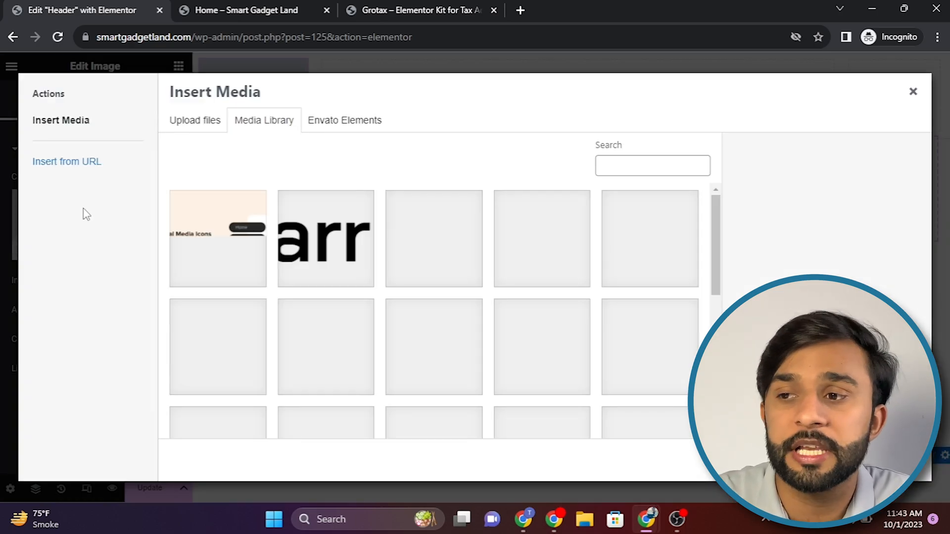
click(324, 249)
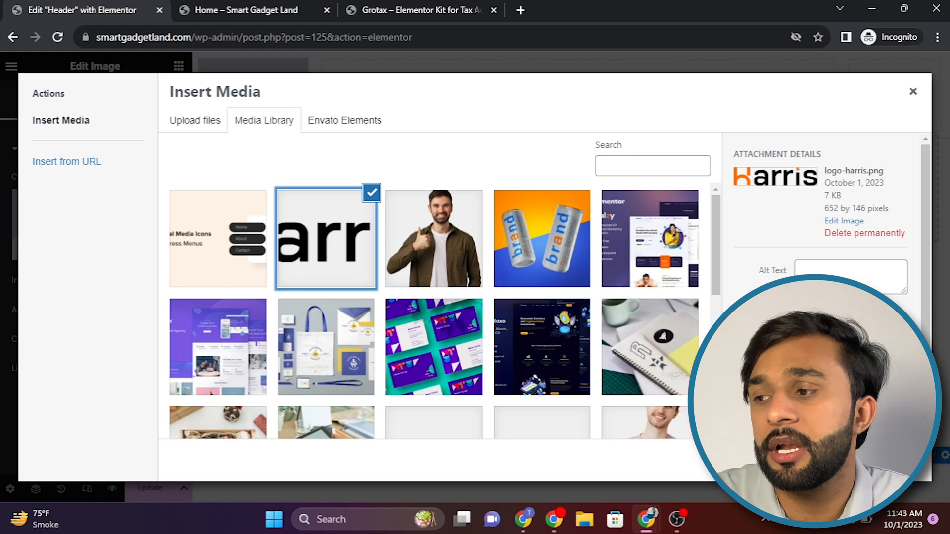
click(899, 460)
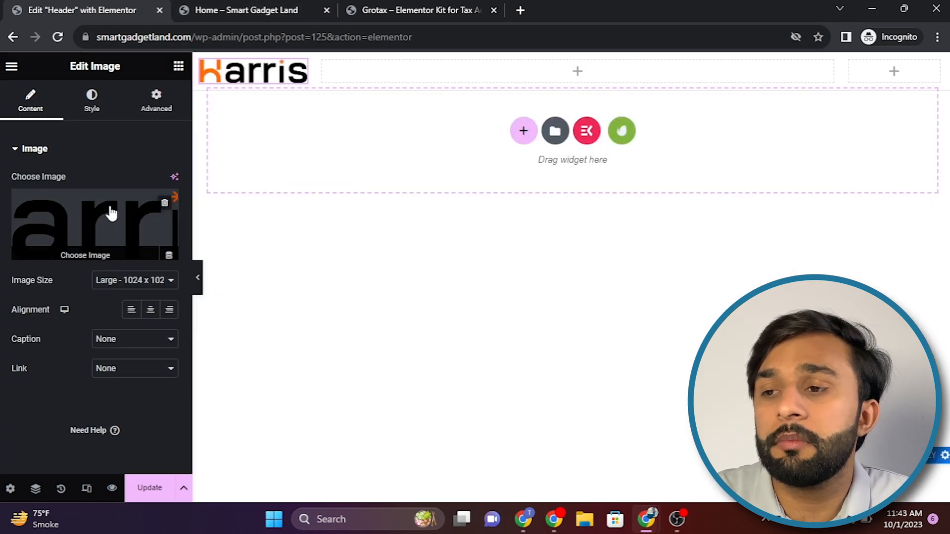
Step: Compare the Grotax demo header with the top of the site's own home page, and return to the header editor
click(541, 74)
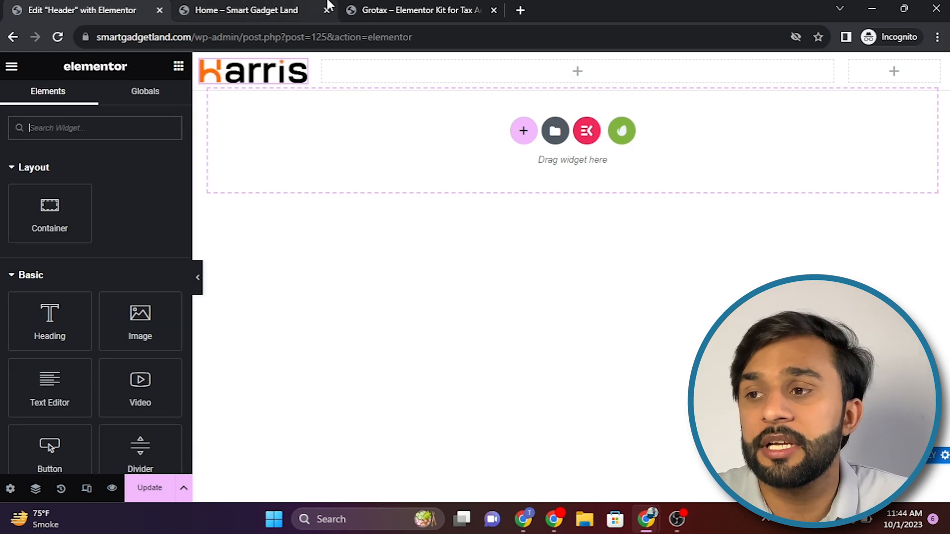
click(359, 6)
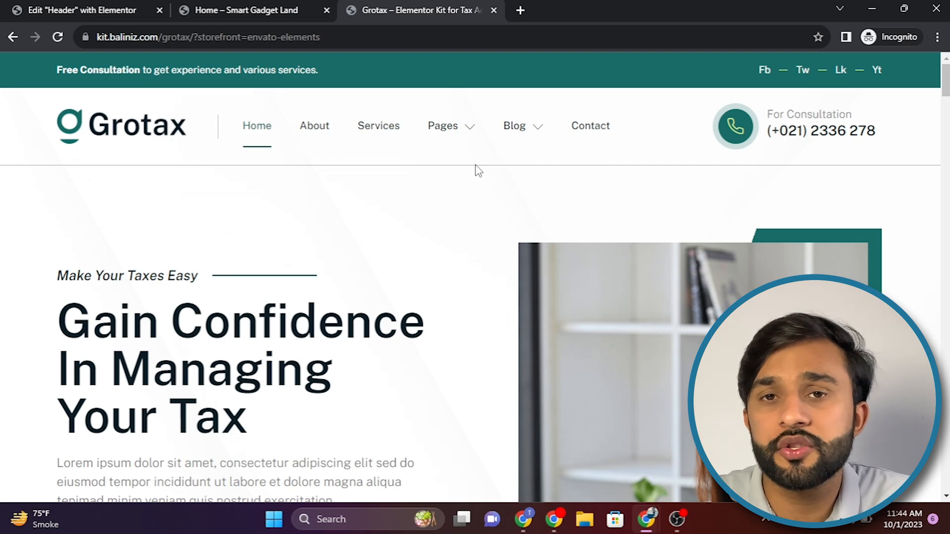
click(210, 5)
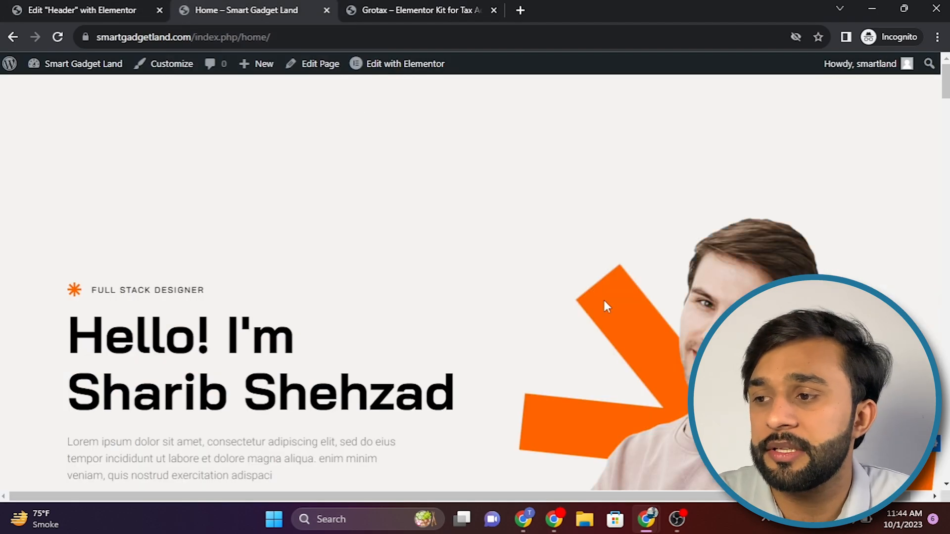
click(103, 5)
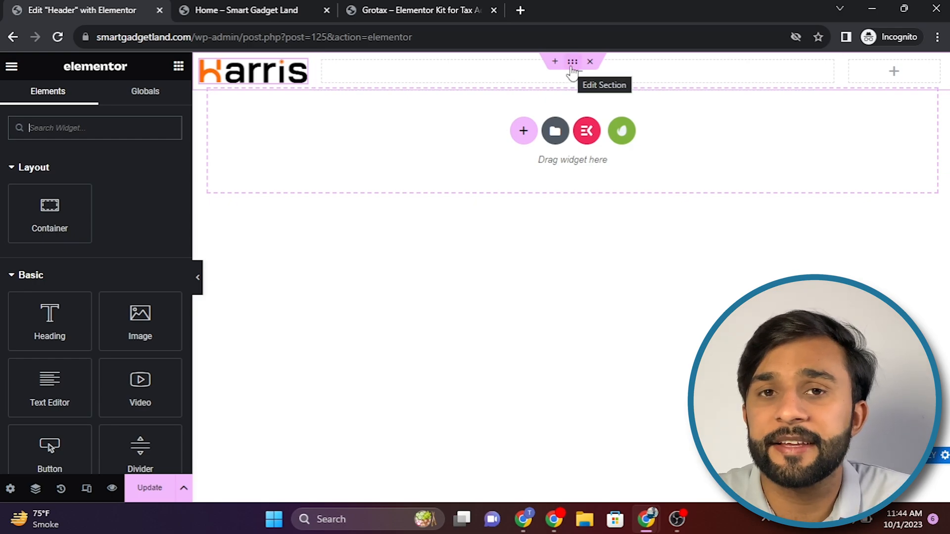
Step: Set the header section's normal background type to Classic and check the available global colours
click(573, 65)
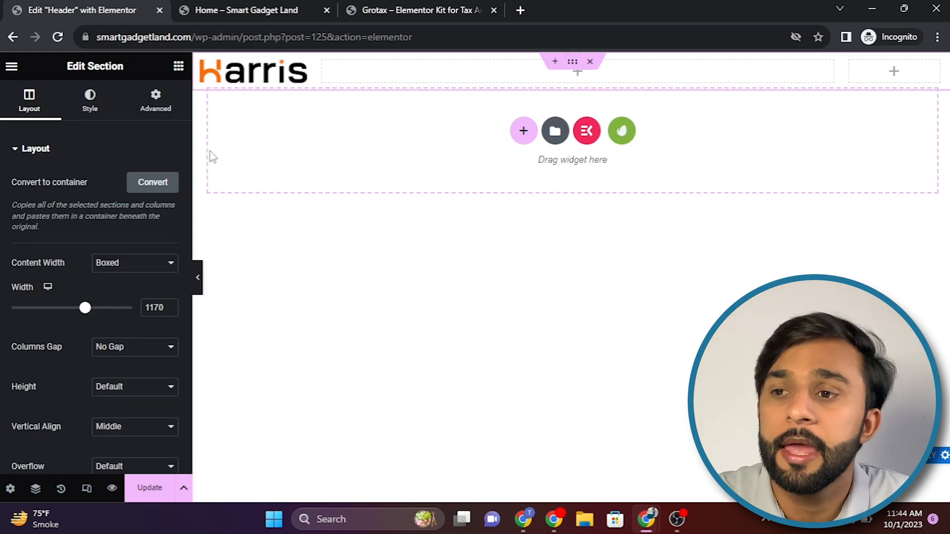
click(91, 110)
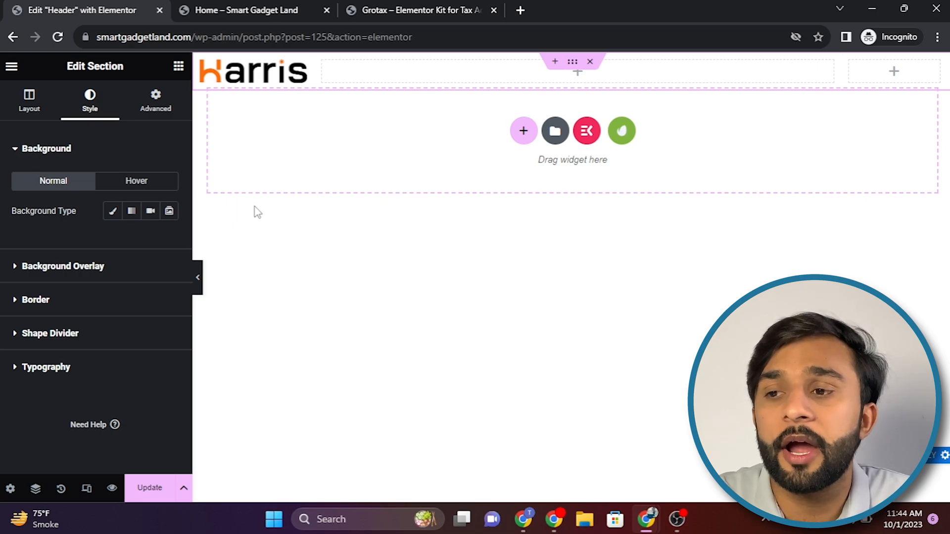
click(113, 211)
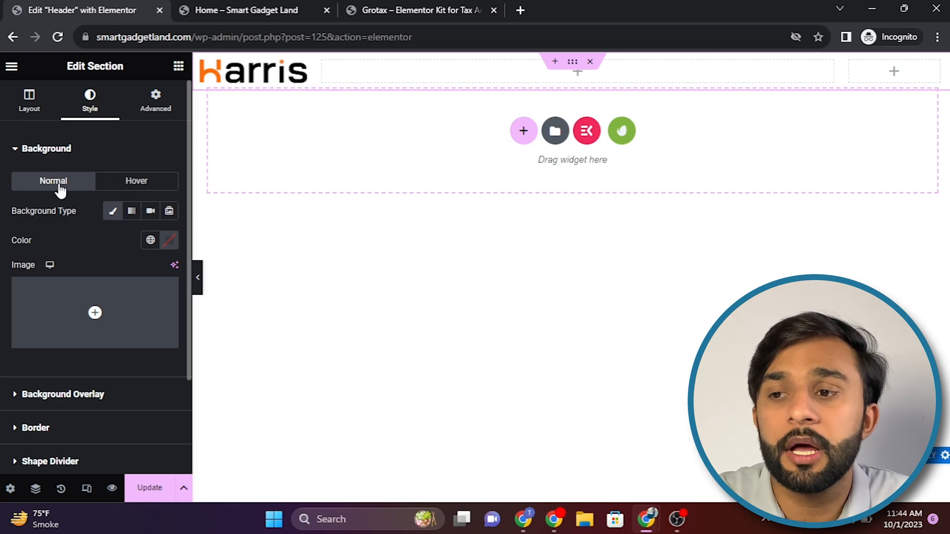
click(30, 151)
click(30, 151)
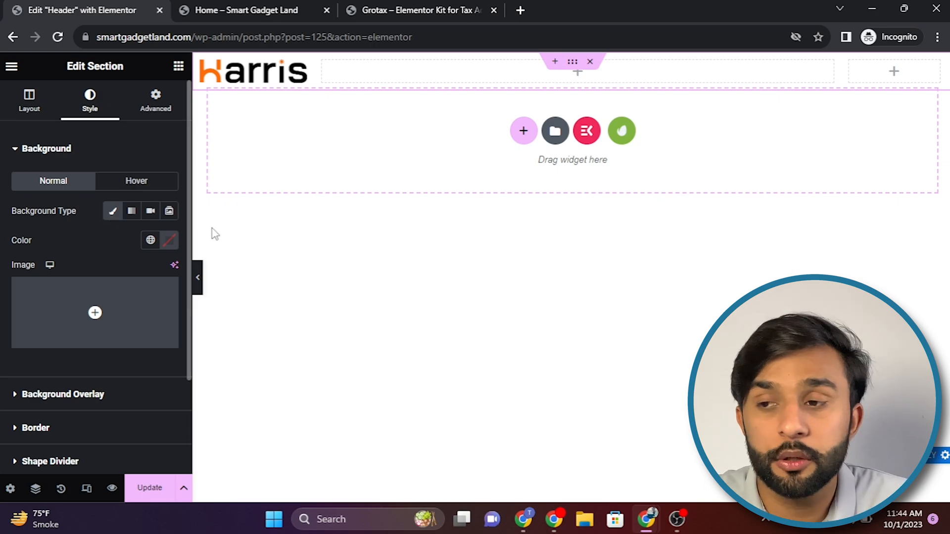
click(150, 241)
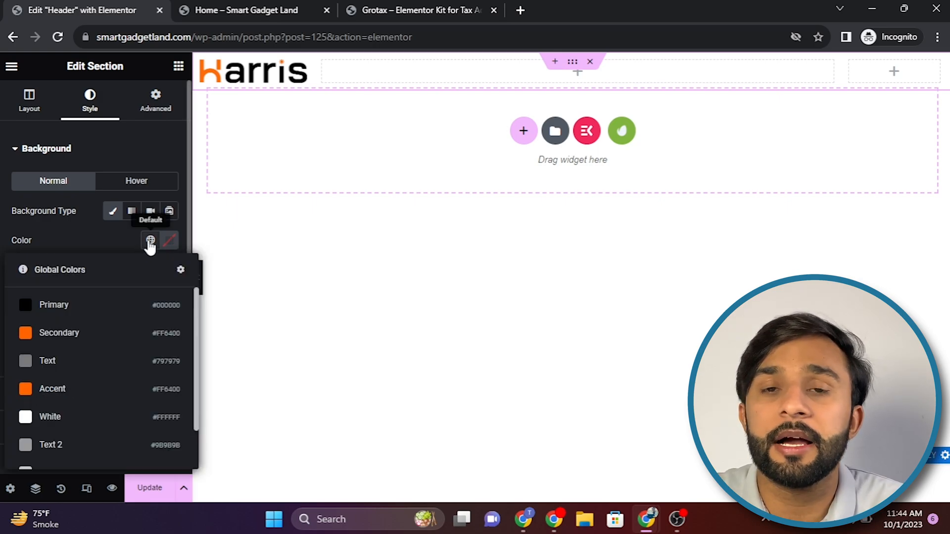
click(150, 241)
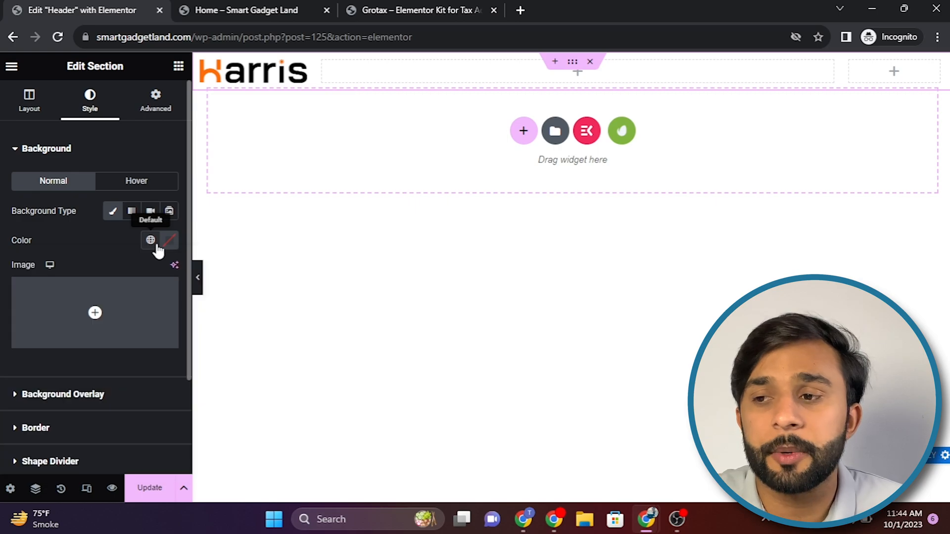
Step: Try custom red #D32525 and a purple as the header section's background colour
click(169, 242)
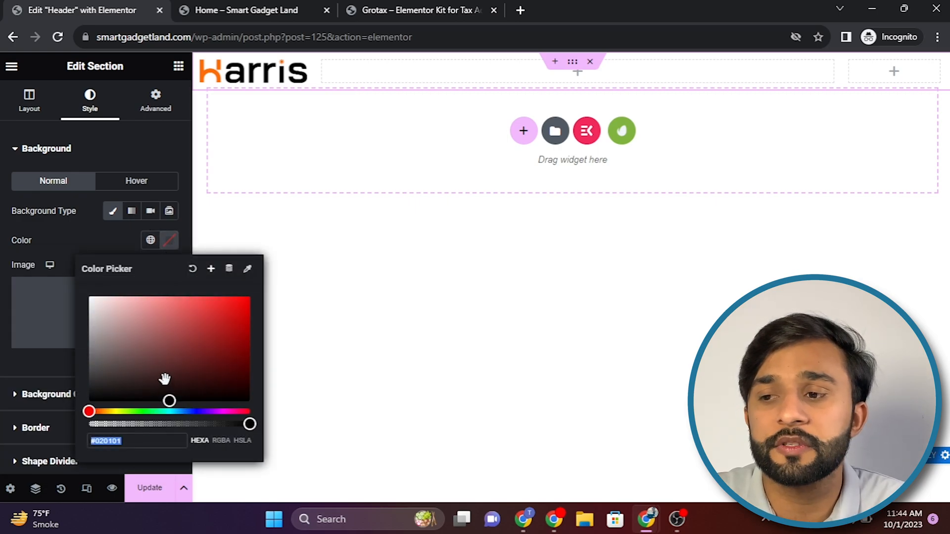
click(221, 315)
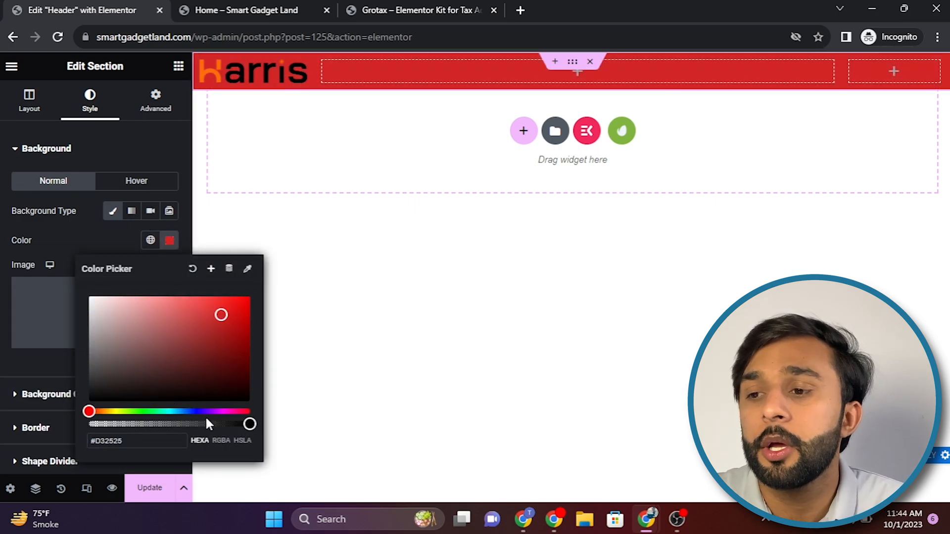
mouse_move(215, 412)
mouse_down()
mouse_move(132, 411)
mouse_move(202, 412)
mouse_move(218, 421)
mouse_up()
Step: Try the Secondary global colour on the header section's background and replace it with the White global colour
click(150, 241)
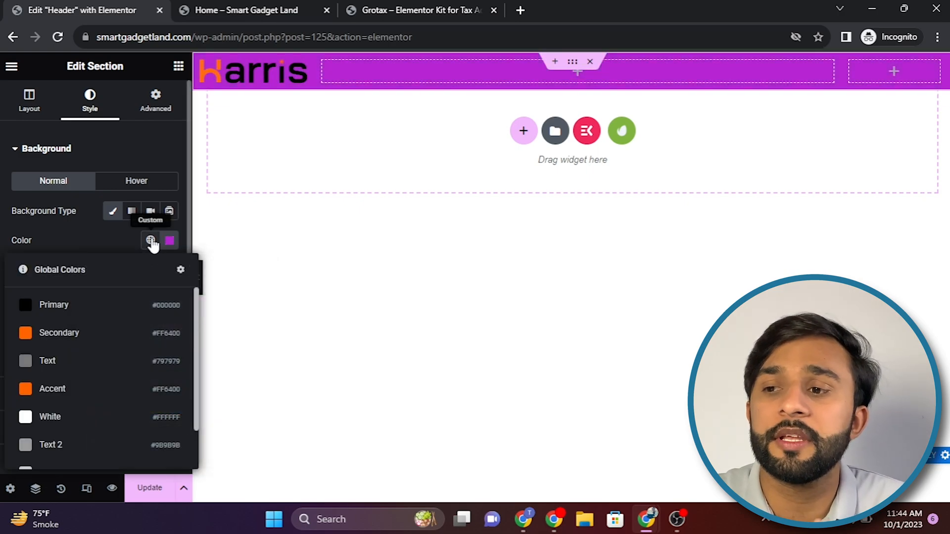
click(26, 334)
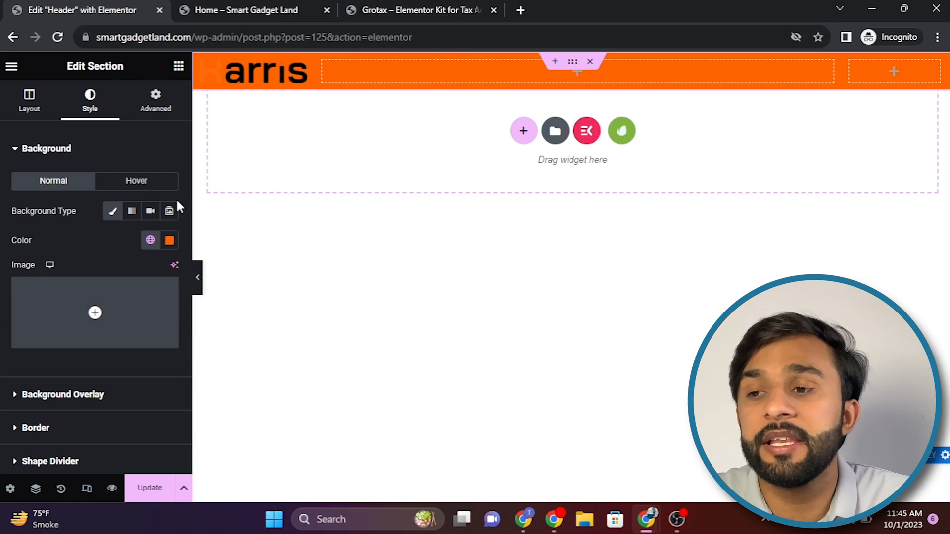
click(151, 240)
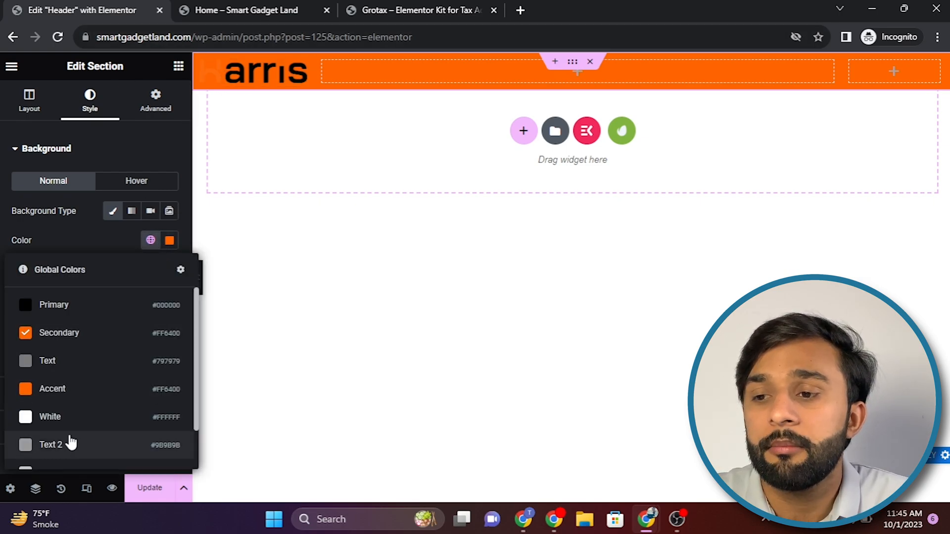
click(63, 420)
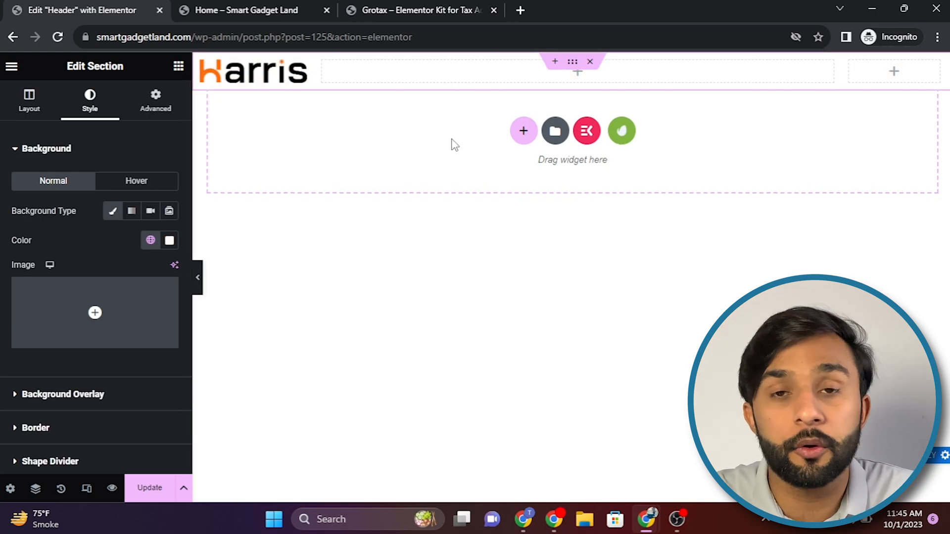
Step: Search the widgets for "menu" for the middle column, and examine the navigation menu and Blog dropdown on the Grotax demo site
click(523, 71)
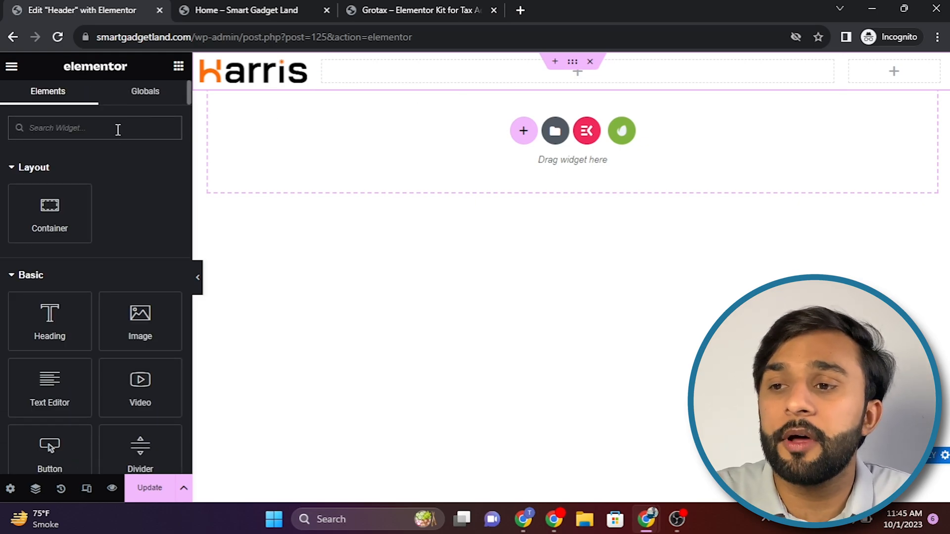
text(me)
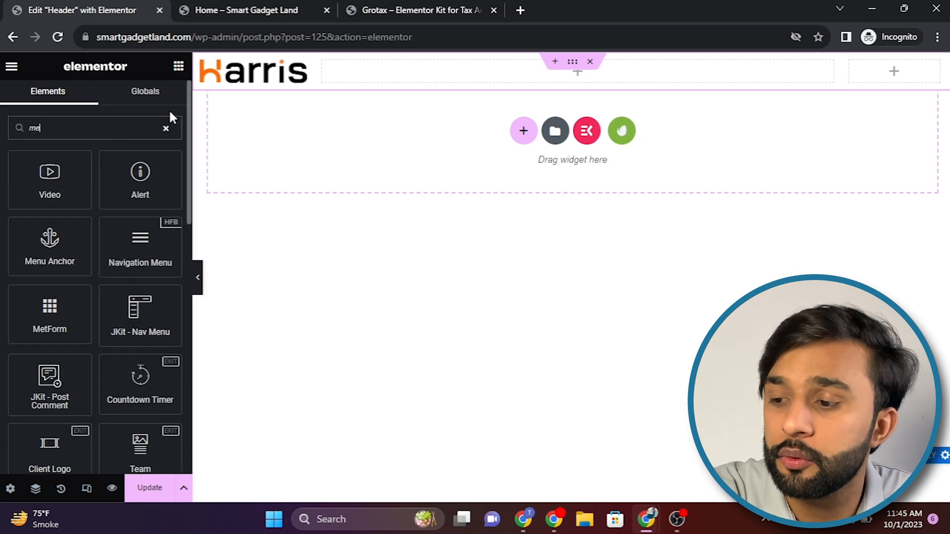
text(nu)
click(452, 8)
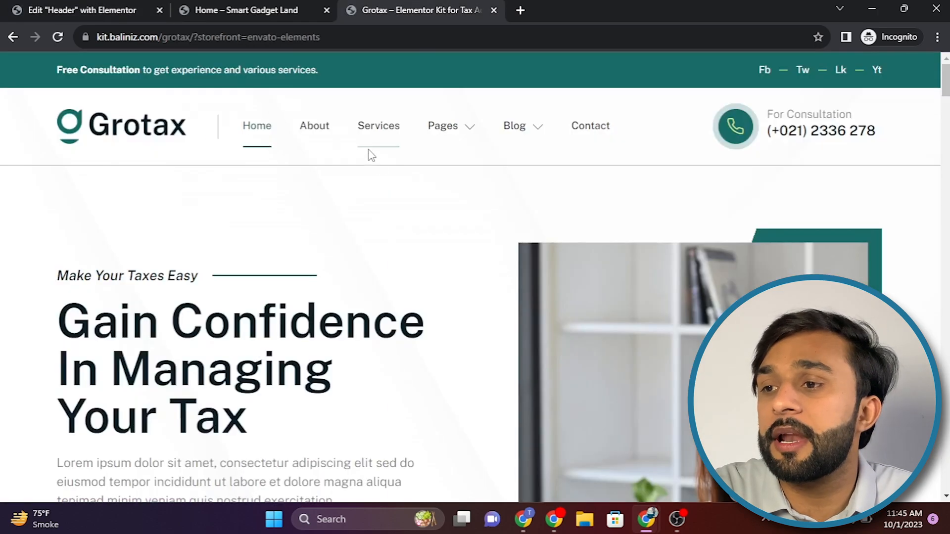
mouse_move(510, 122)
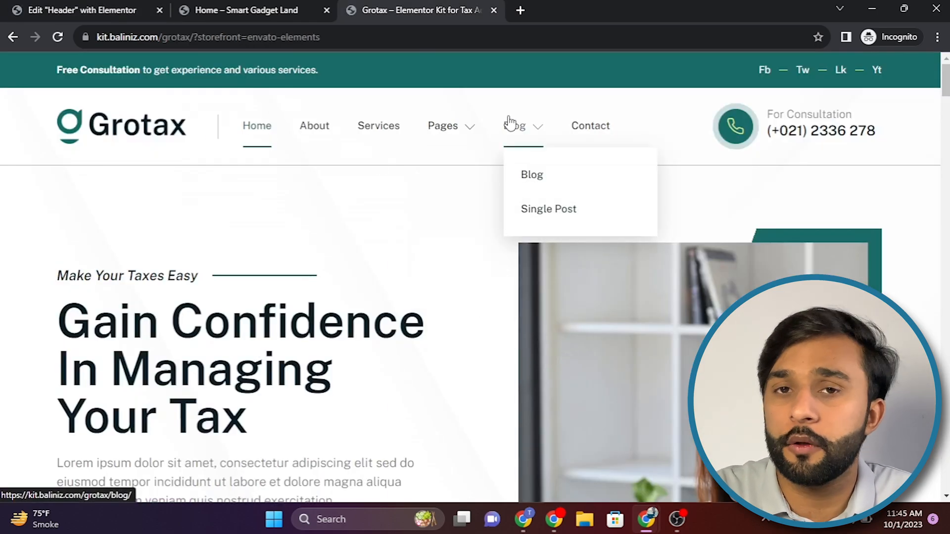